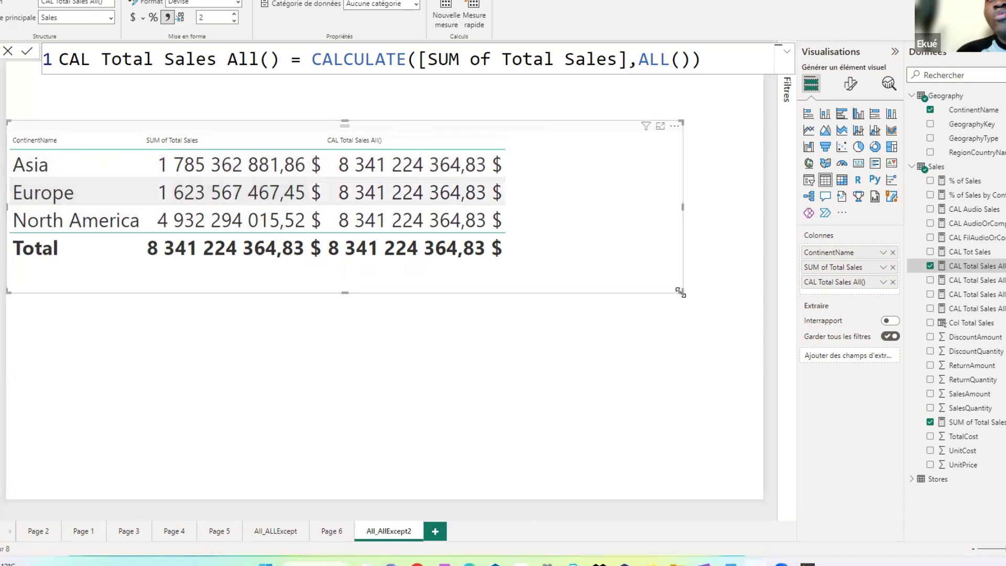
# Enlarge the continent sales table to nearly the full width of the report page and make it taller.
pyautogui.moveTo(776, 360); pyautogui.dragTo(774, 359)
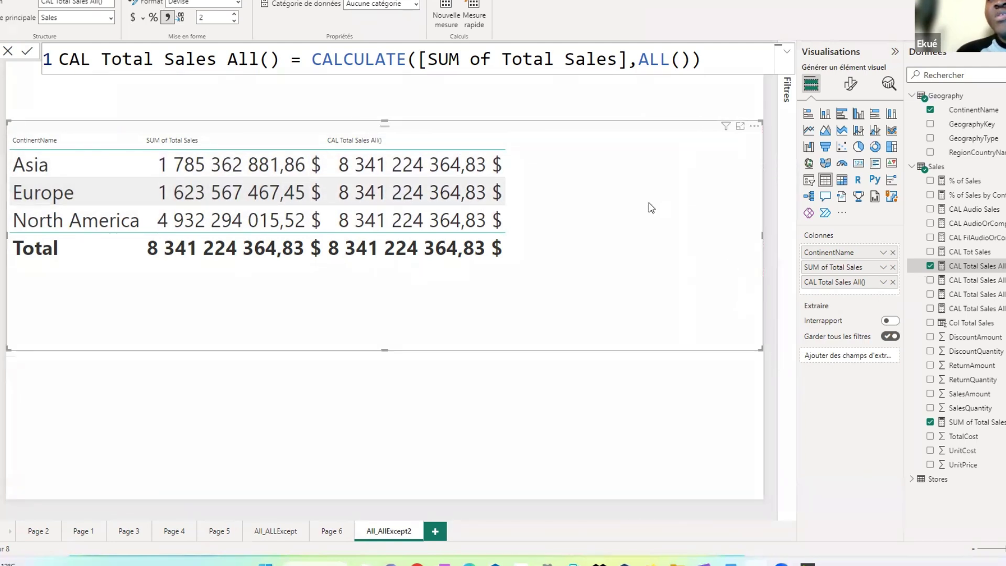
pyautogui.click(640, 94)
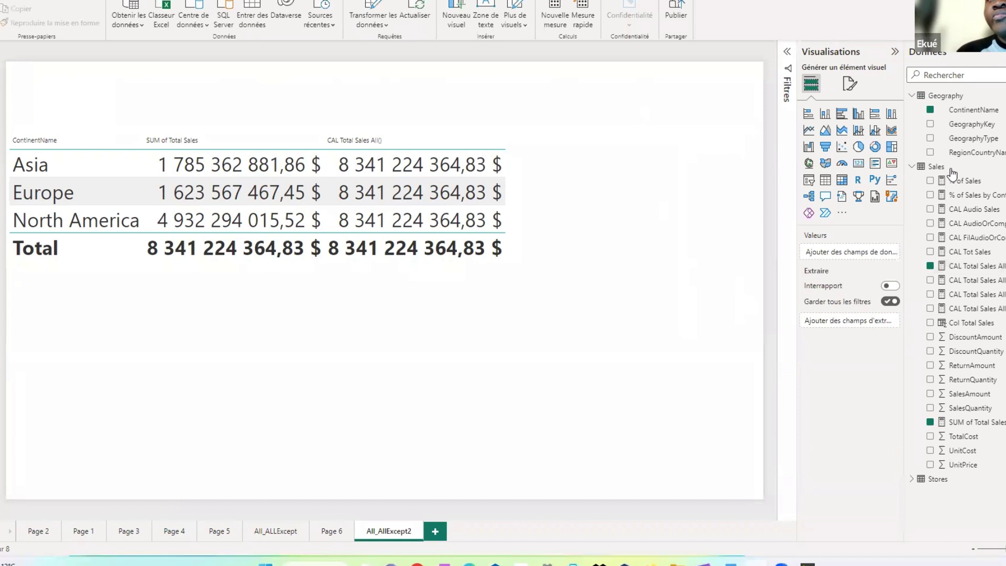
# Examine the numerator and the denominator in the formula of the % of Sales measure.
pyautogui.click(985, 183)
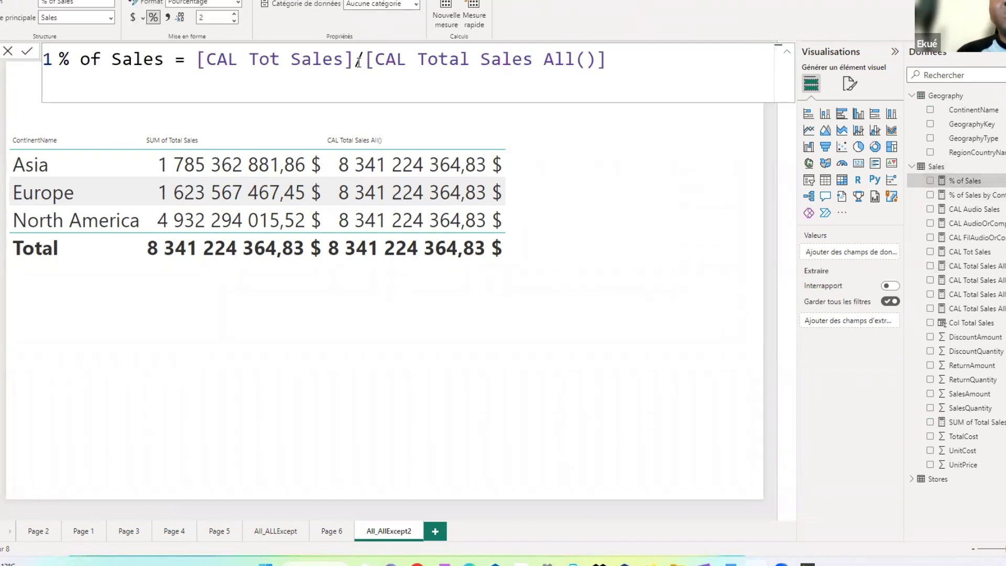
pyautogui.moveTo(358, 59); pyautogui.dragTo(195, 59)
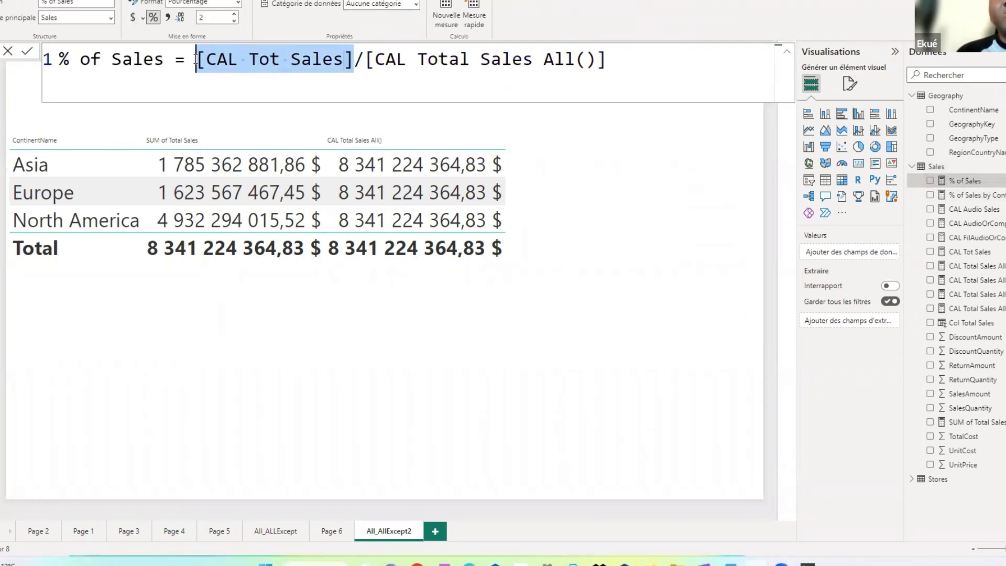
pyautogui.moveTo(607, 59); pyautogui.dragTo(369, 63)
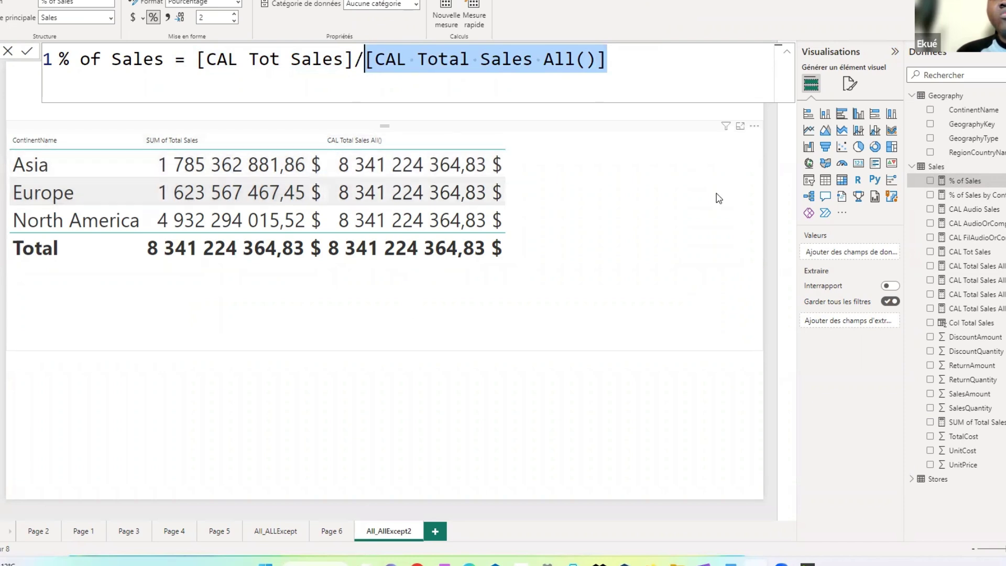
# Add the % of Sales measure to the table and lower the visual's upper edge to free space above it.
pyautogui.click(655, 213)
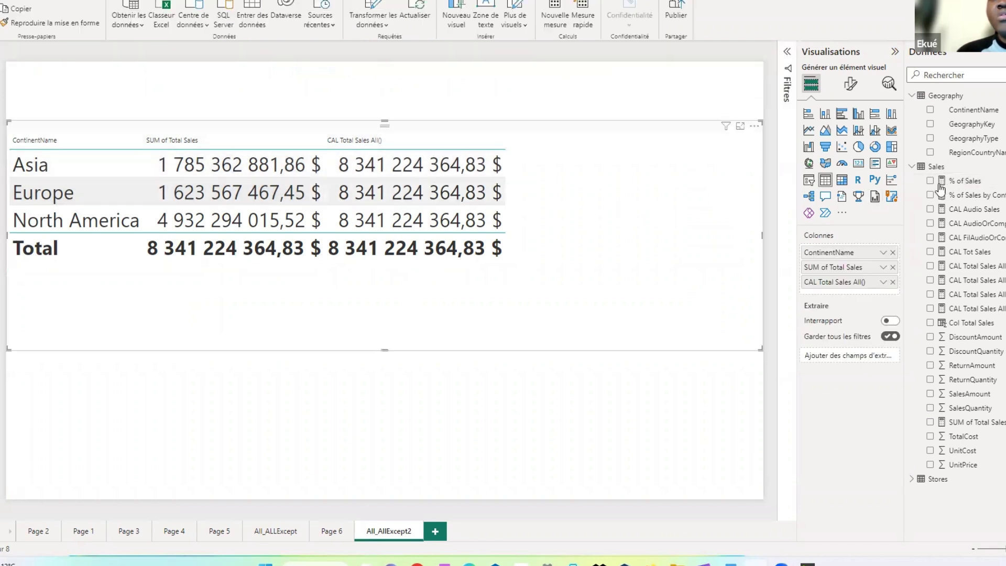
pyautogui.click(930, 180)
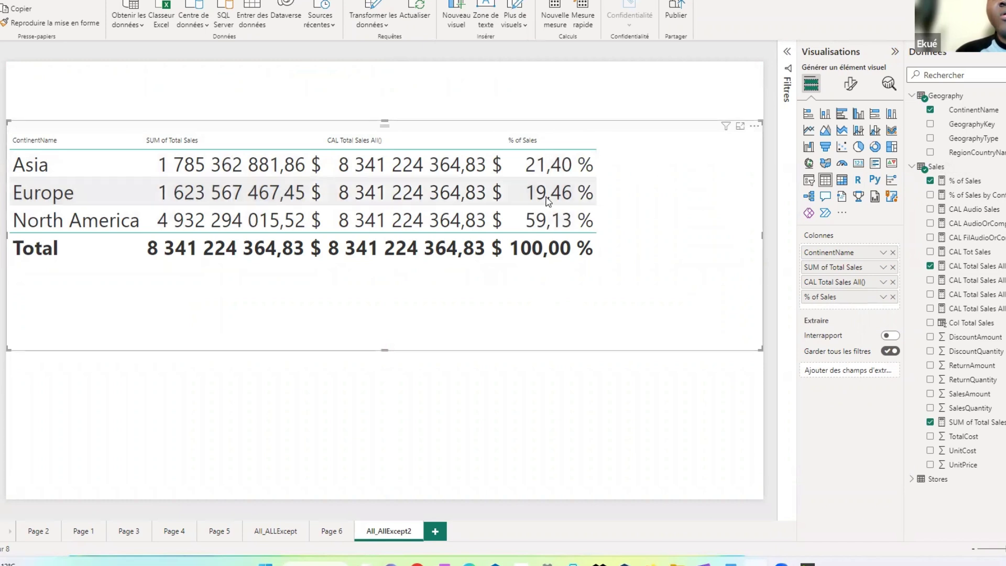
pyautogui.moveTo(381, 121); pyautogui.dragTo(382, 164)
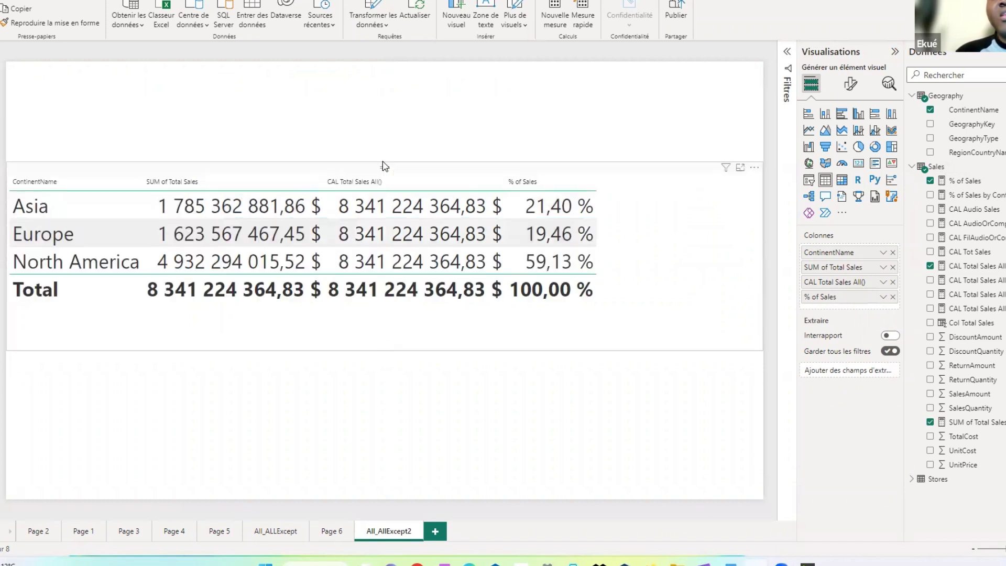
# Insert a slicer on ContinentName and shrink it to fit in the free space above the table.
pyautogui.click(617, 113)
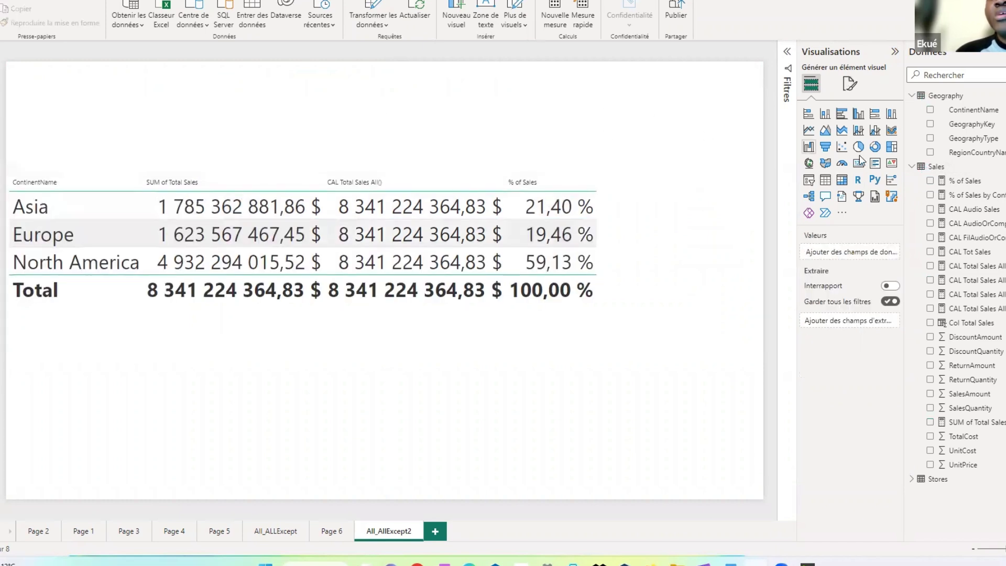
pyautogui.click(808, 179)
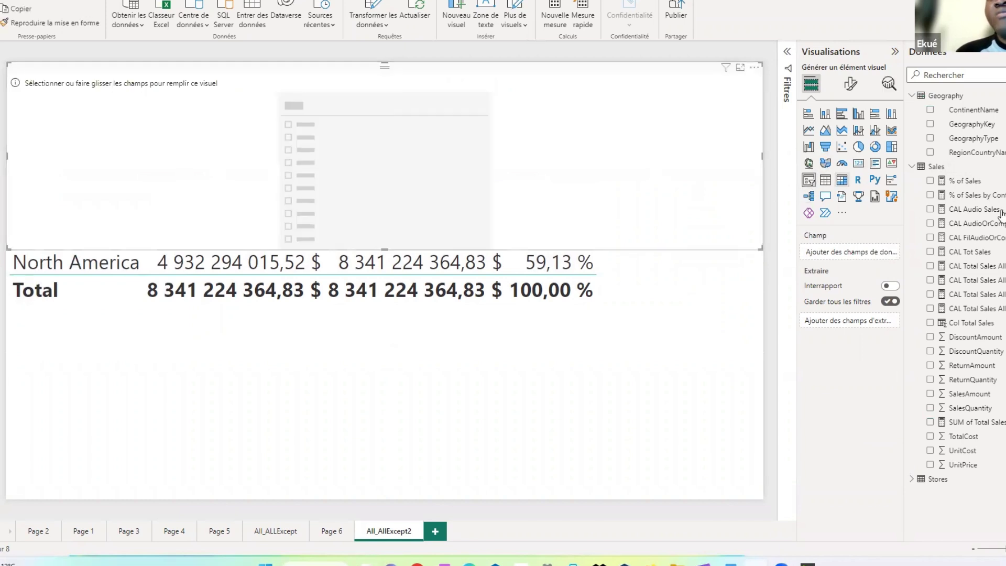
pyautogui.click(931, 110)
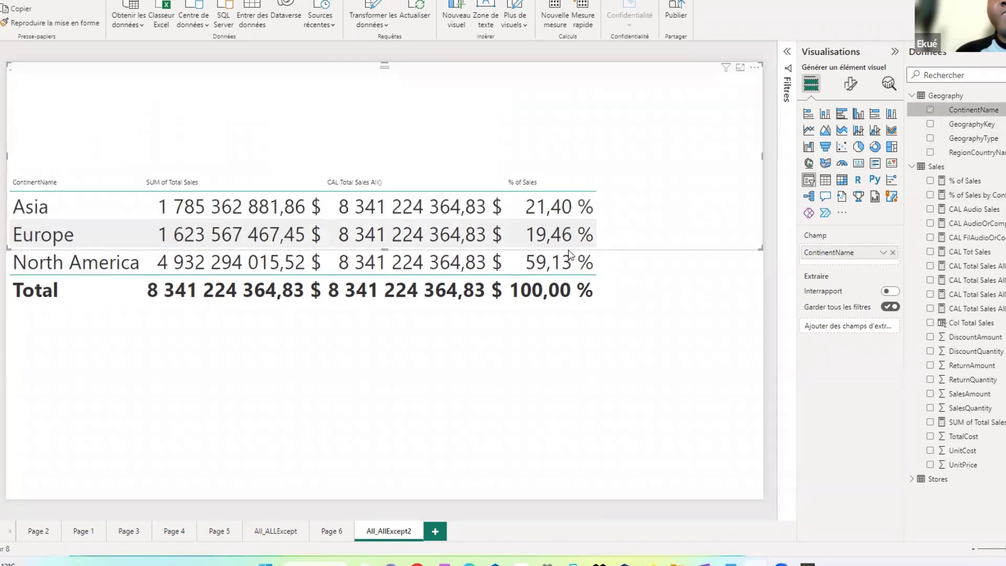
pyautogui.moveTo(760, 255); pyautogui.dragTo(440, 147)
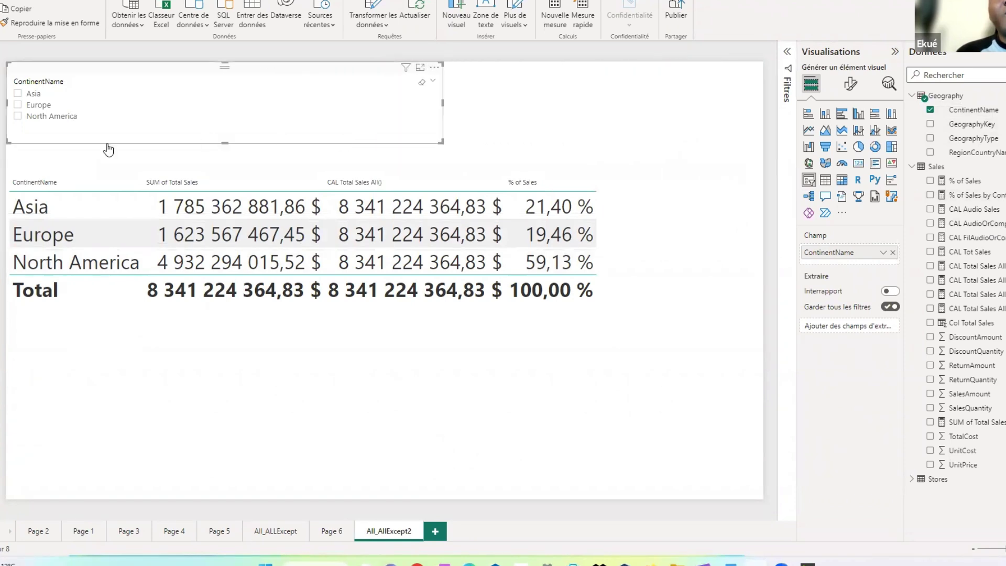
# Check the table's percentages with the slicer filtered to Asia and clear the filter again.
pyautogui.click(18, 94)
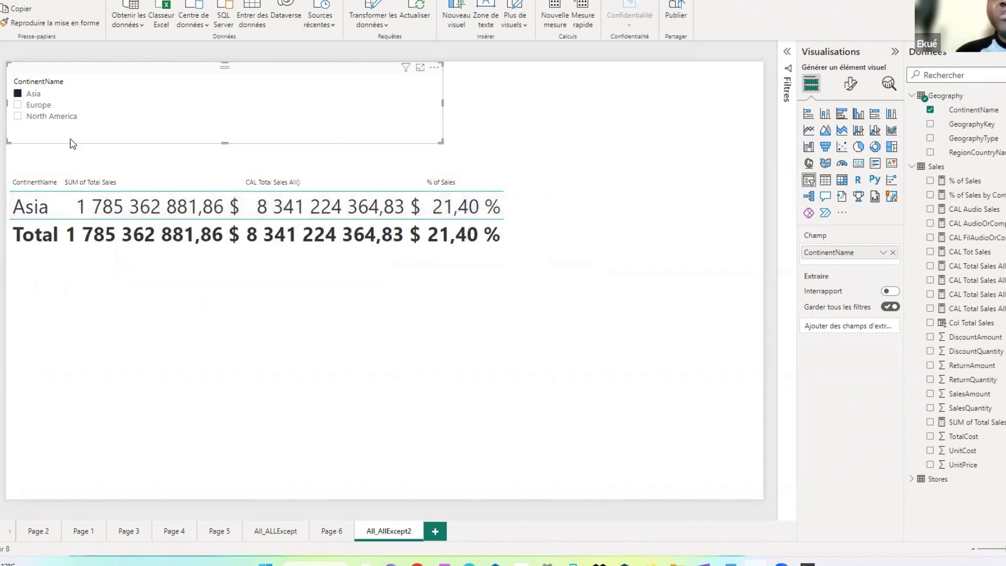
pyautogui.click(19, 95)
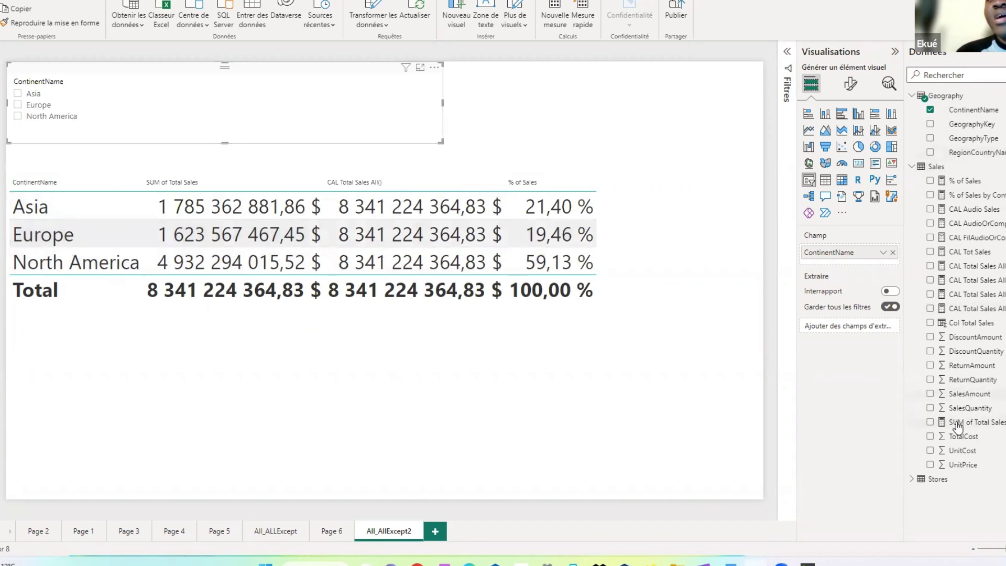
# Add SUM of Total Sales to the table a second time and show it as a percentage of the grand total.
pyautogui.moveTo(969, 427); pyautogui.dragTo(846, 313)
pyautogui.click(678, 276)
pyautogui.click(883, 311)
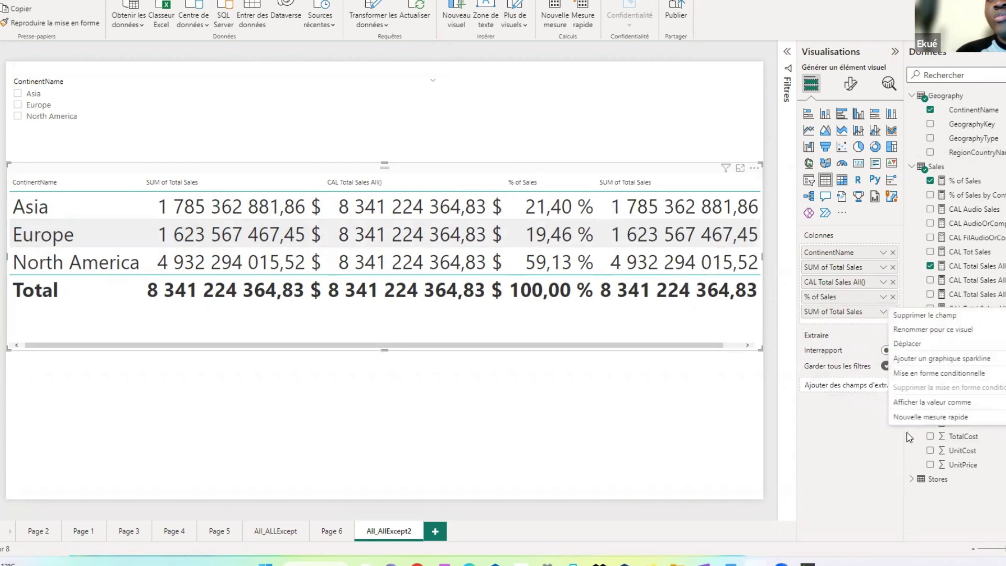
pyautogui.moveTo(920, 401)
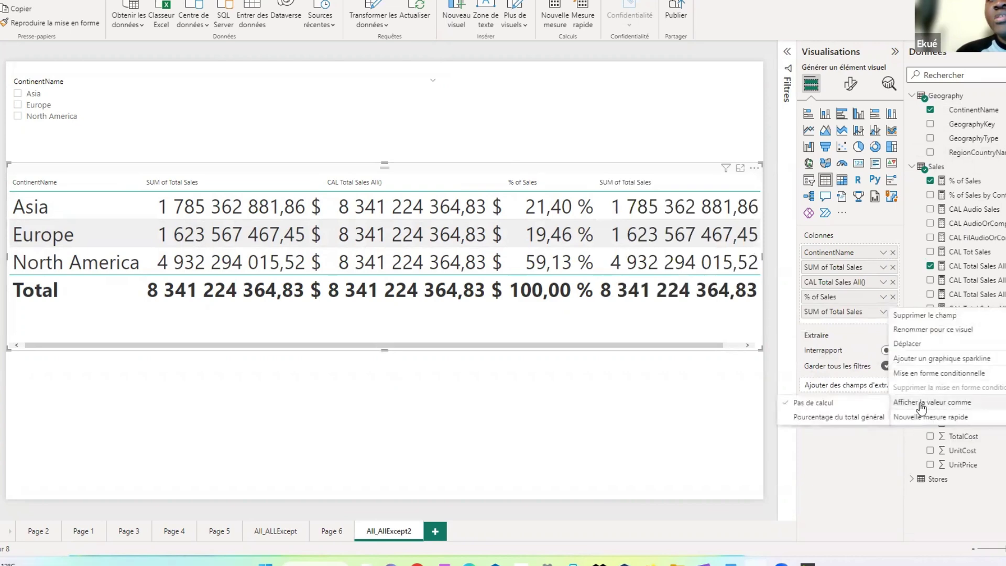
pyautogui.click(833, 415)
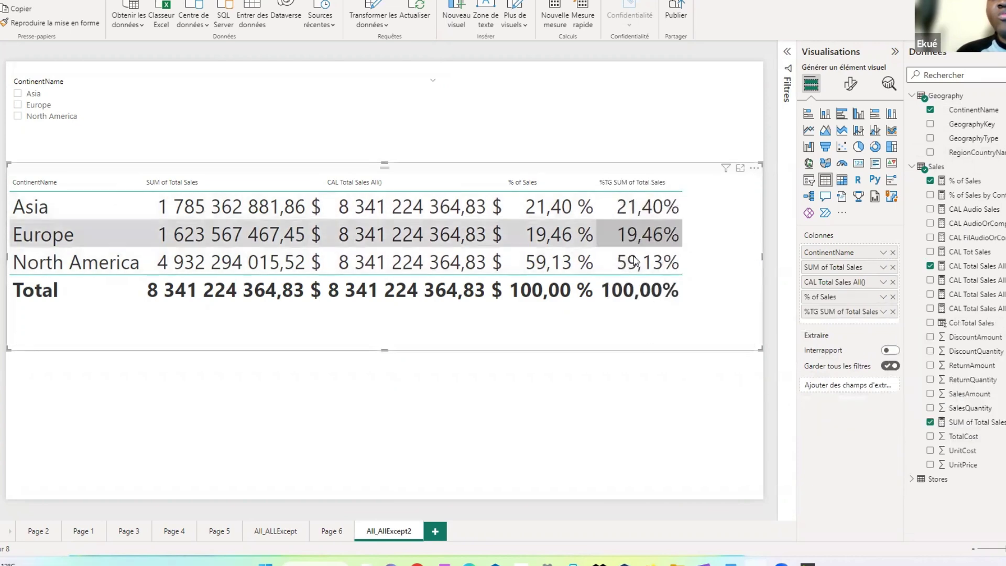
# Filter the slicer to Asia to compare both percentage columns and remove the %TG SUM of Total Sales column from the table.
pyautogui.click(22, 95)
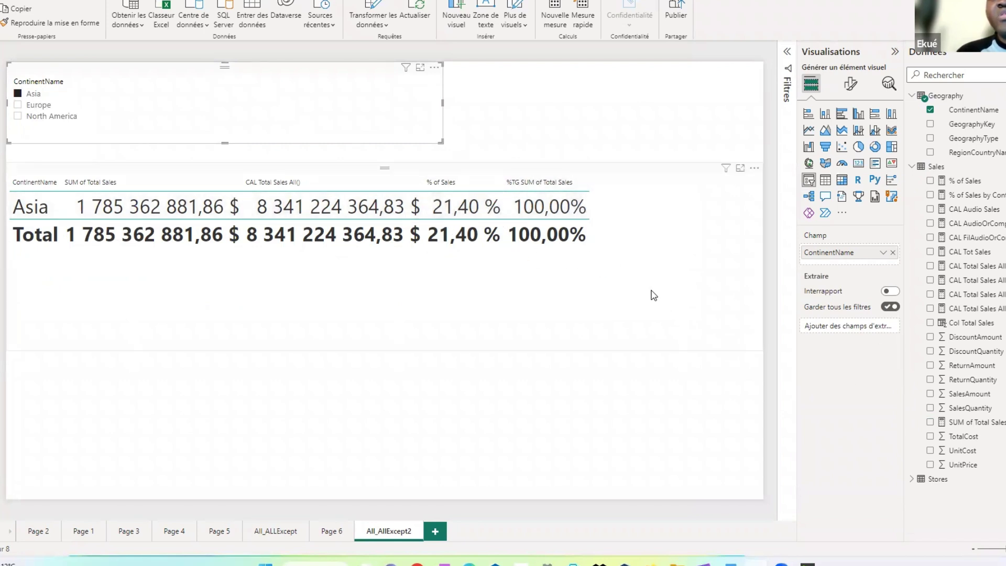
pyautogui.click(559, 276)
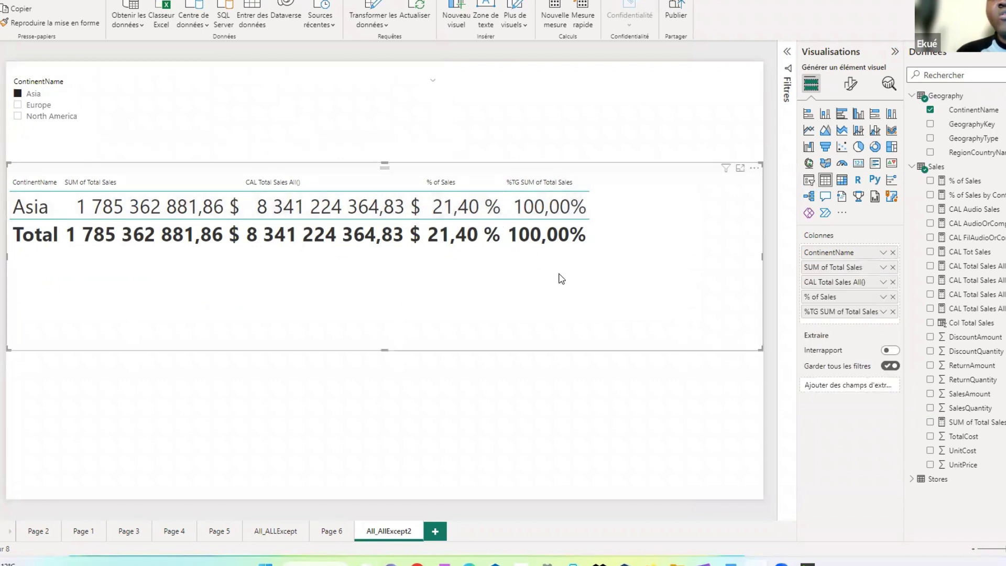
pyautogui.click(893, 312)
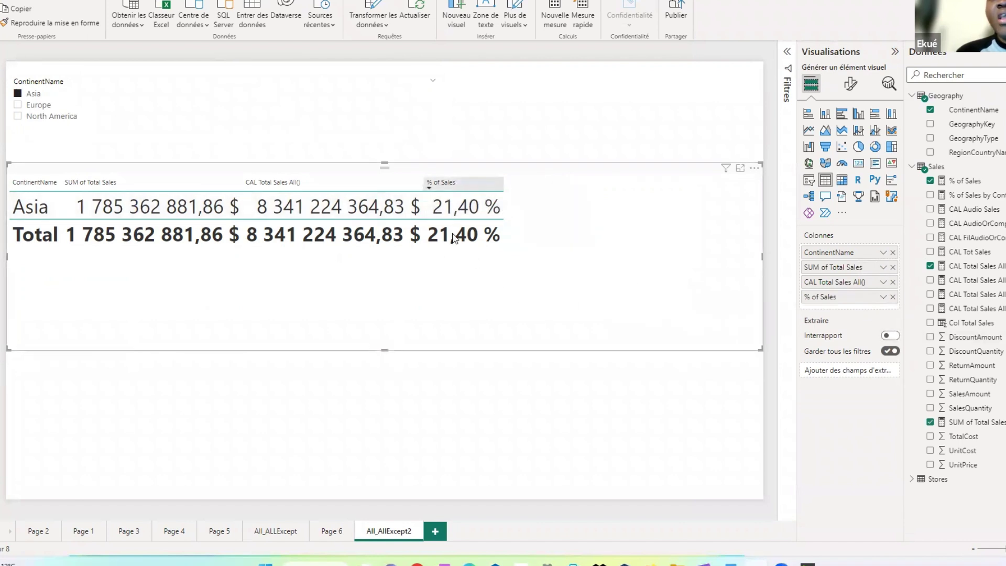
# Clear the Asia filter and check the table's percentages for Europe and for North America, leaving no continent selected.
pyautogui.click(18, 94)
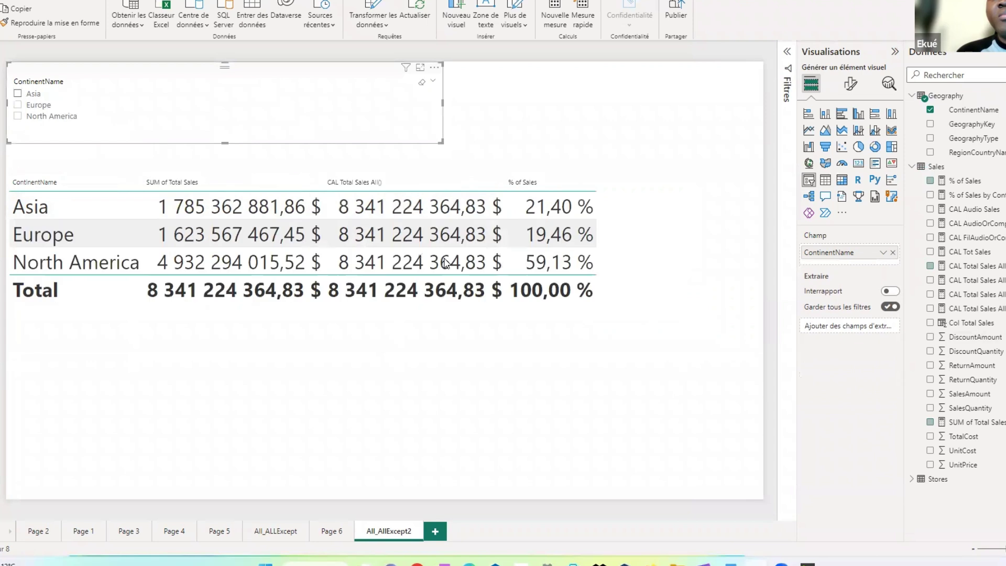
pyautogui.click(17, 105)
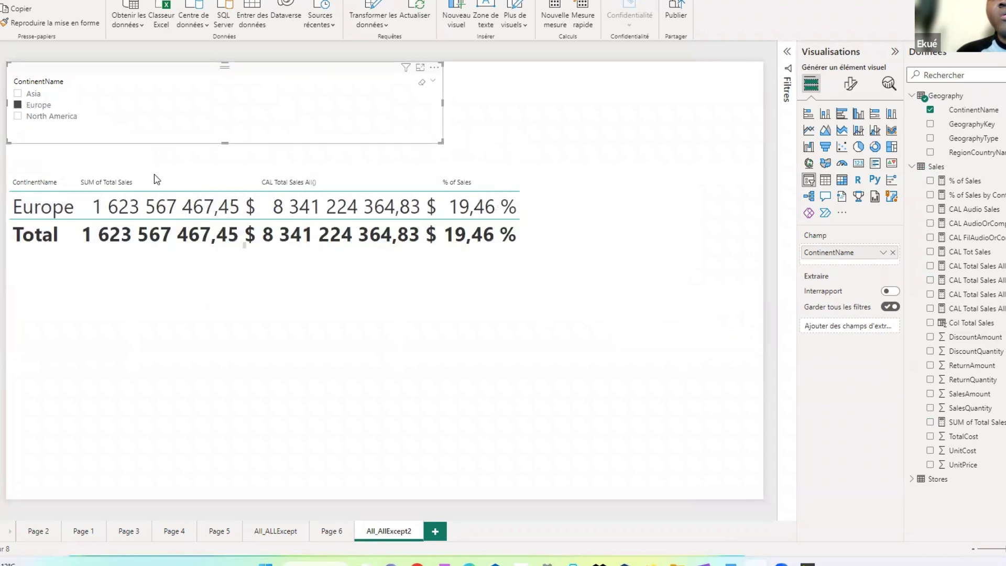
pyautogui.click(18, 116)
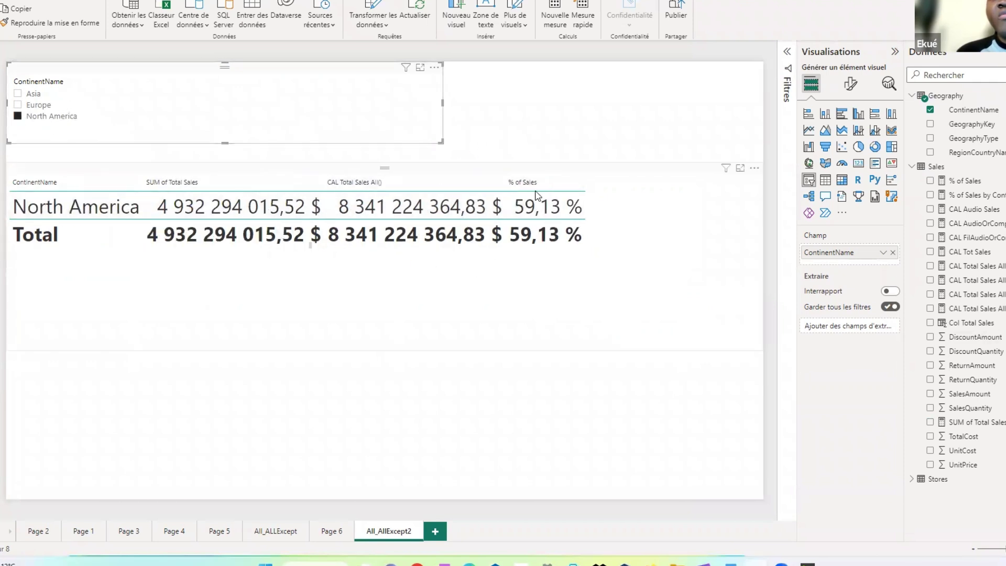
pyautogui.click(18, 115)
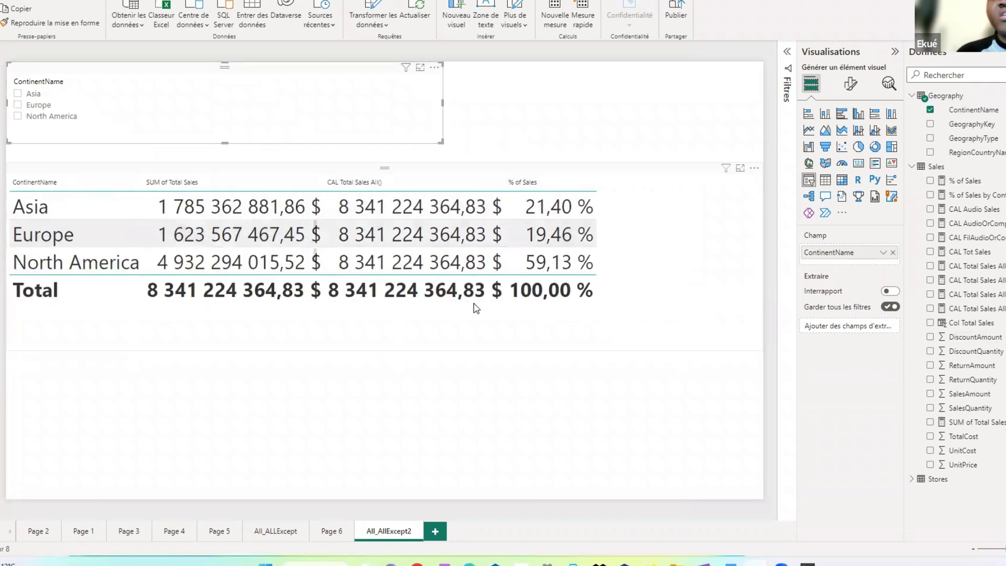
# Move the table up to just below the slicer and shorten it to fit its rows.
pyautogui.click(681, 303)
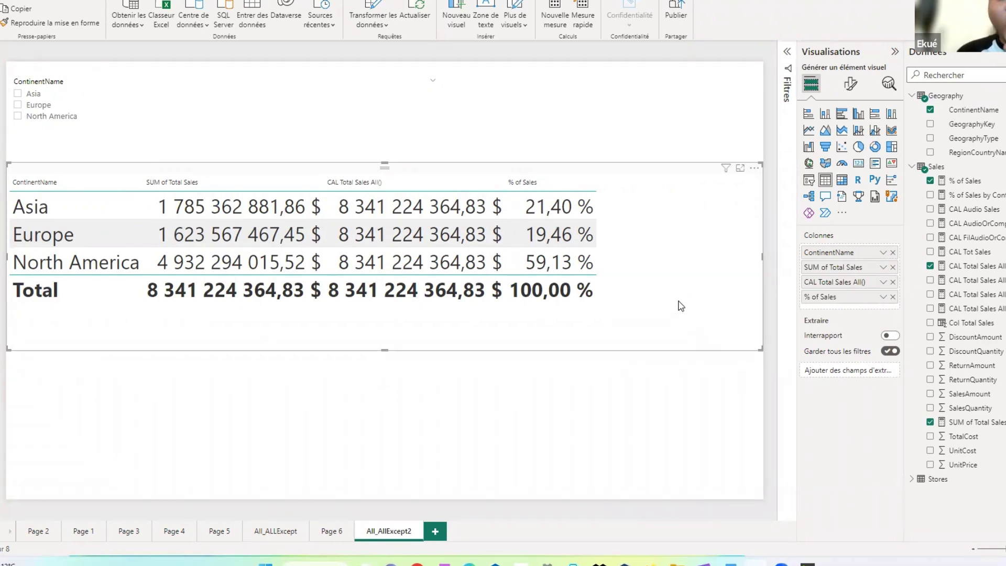
pyautogui.moveTo(657, 294); pyautogui.dragTo(659, 264)
pyautogui.moveTo(386, 318); pyautogui.dragTo(386, 292)
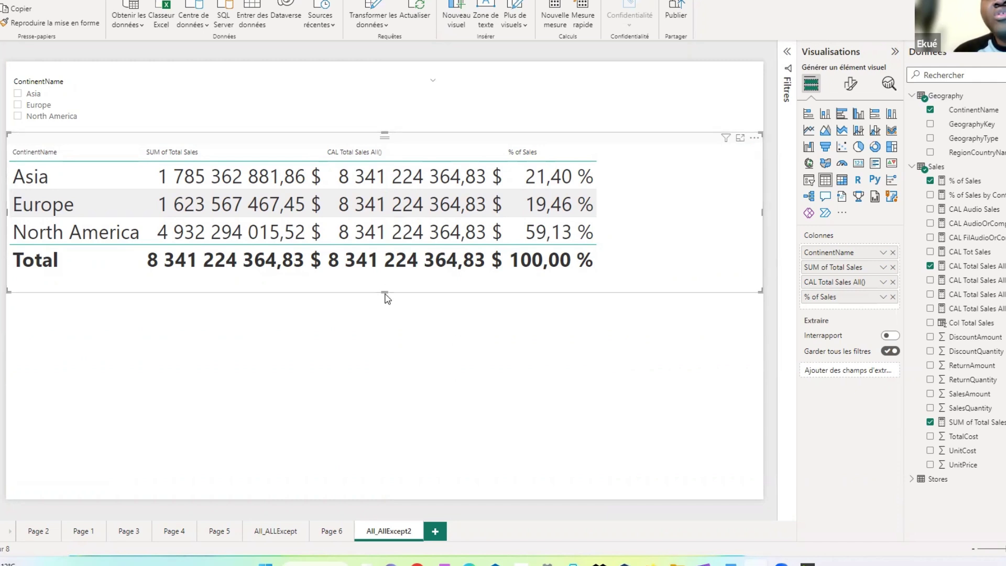
pyautogui.moveTo(384, 291); pyautogui.dragTo(382, 286)
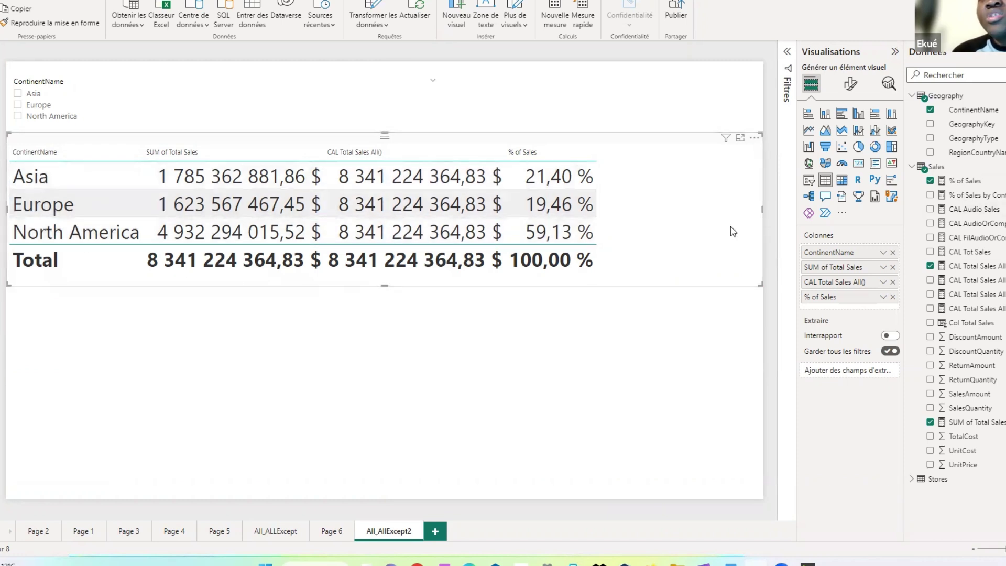
# Add RegionCountryName to the table as the column after ContinentName and extend the visual downward to show more rows.
pyautogui.moveTo(972, 155); pyautogui.dragTo(875, 268)
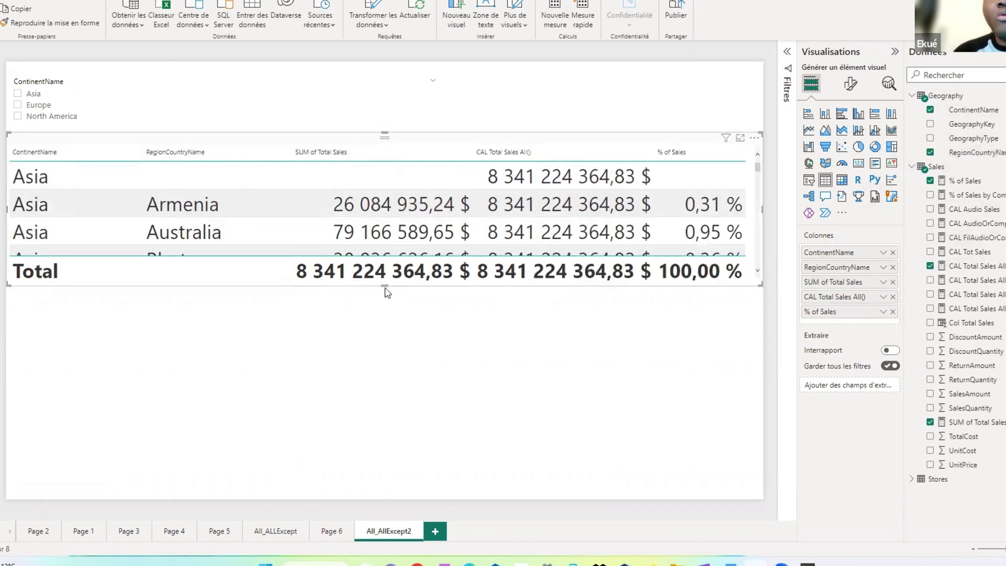
pyautogui.moveTo(384, 286); pyautogui.dragTo(395, 410)
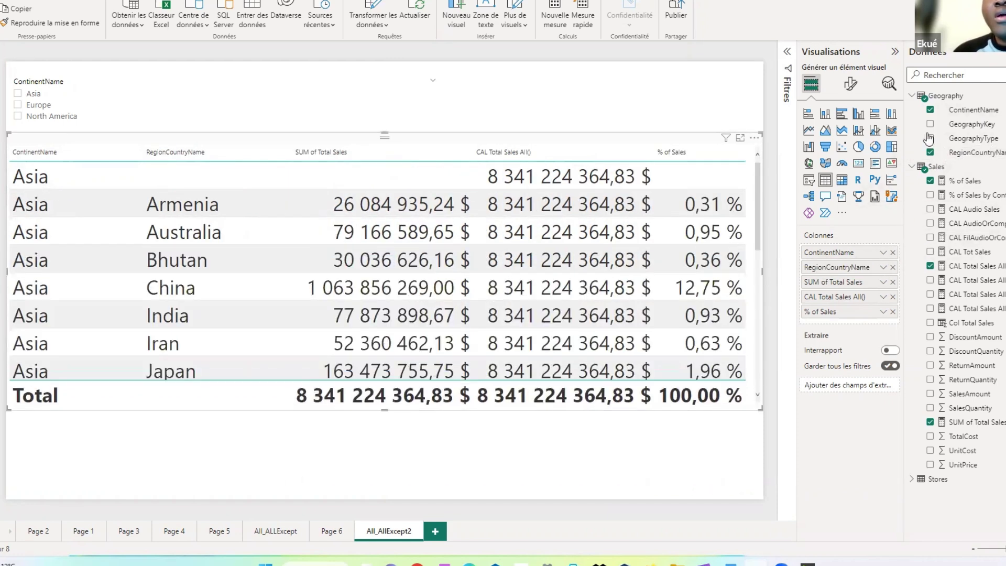
# Set the font size of the table's values to 18 and deselect the visual.
pyautogui.click(851, 83)
pyautogui.click(822, 215)
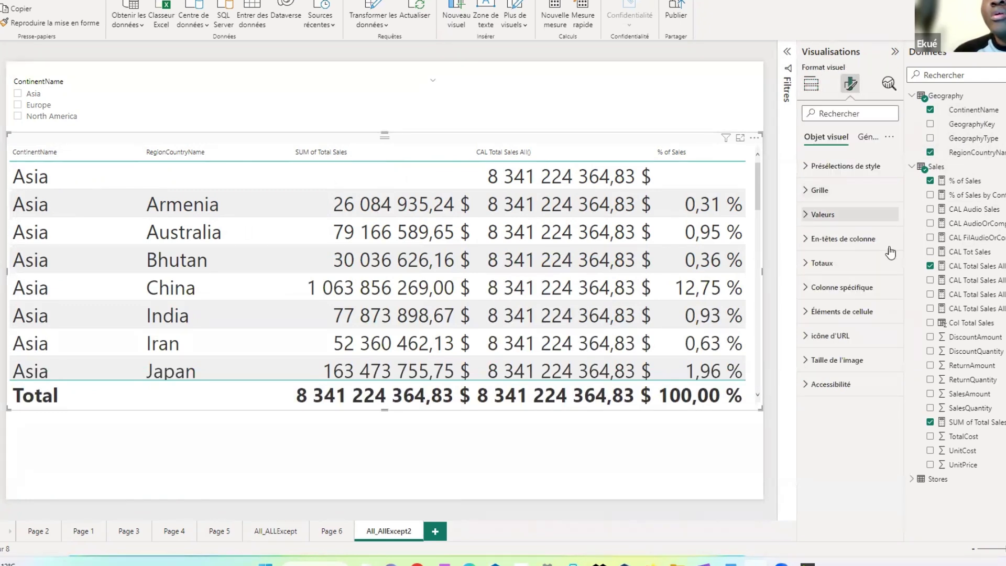
pyautogui.click(827, 238)
pyautogui.write('18')
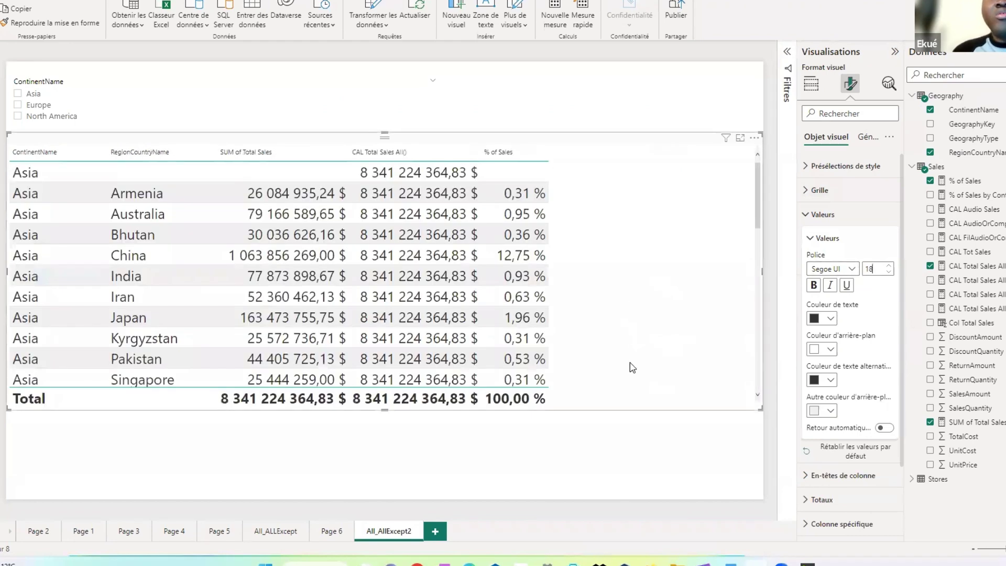
pyautogui.click(609, 422)
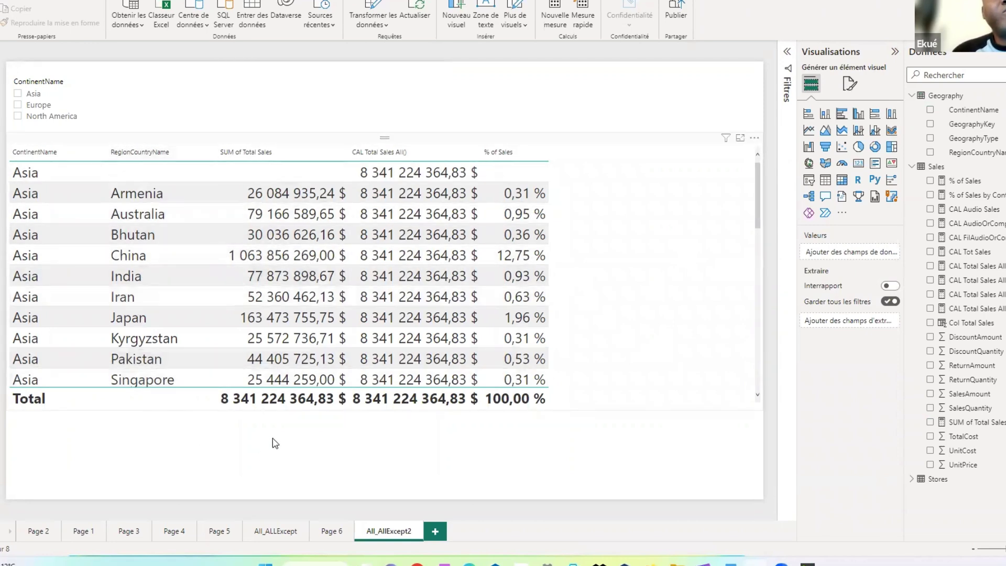
# Examine the table's country rows for all continents, from Asia through North America, and return to the first rows.
pyautogui.scroll(-6, 96, 263)
pyautogui.scroll(-3, 21, 279)
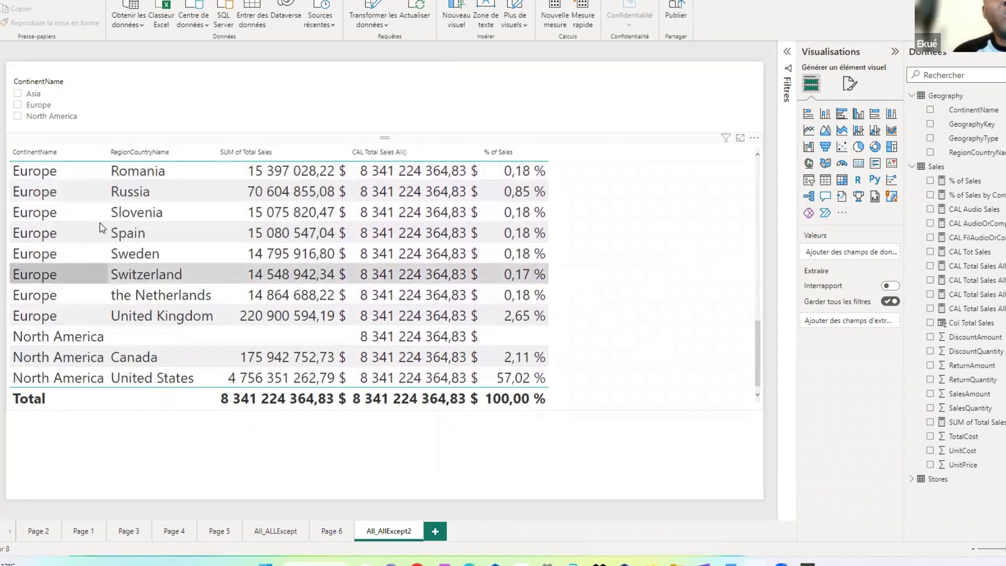
pyautogui.scroll(5, 168, 310)
pyautogui.scroll(-4, 176, 309)
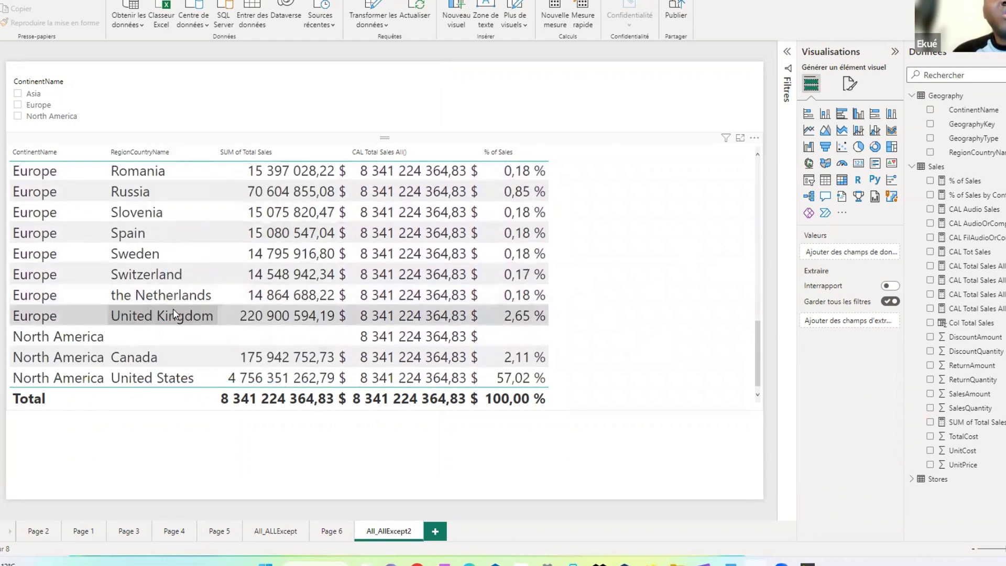
pyautogui.scroll(5, 168, 268)
pyautogui.scroll(5, 173, 260)
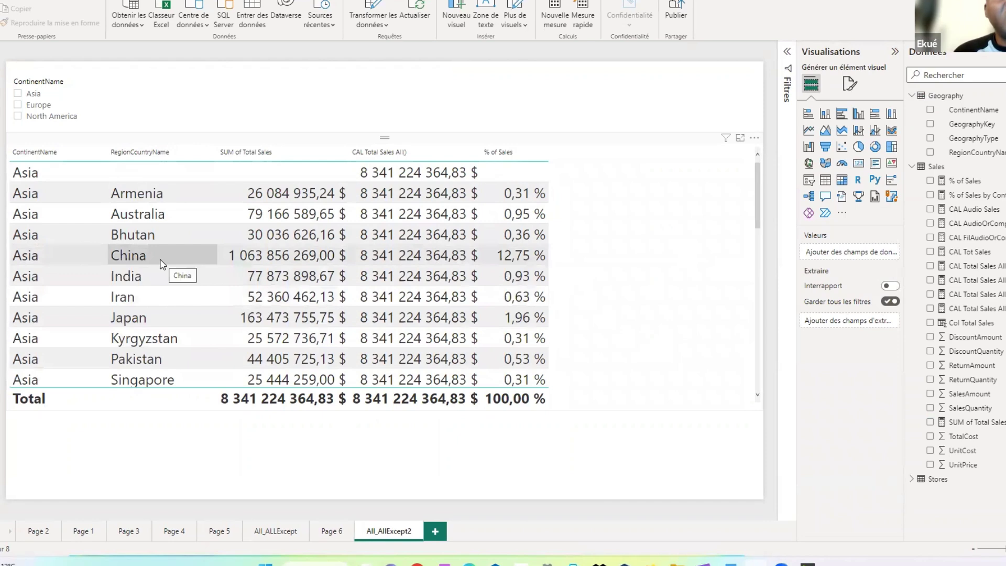
# Examine the % of Sales values of the countries across all continents, and highlight the Armenia row.
pyautogui.scroll(-5, 168, 262)
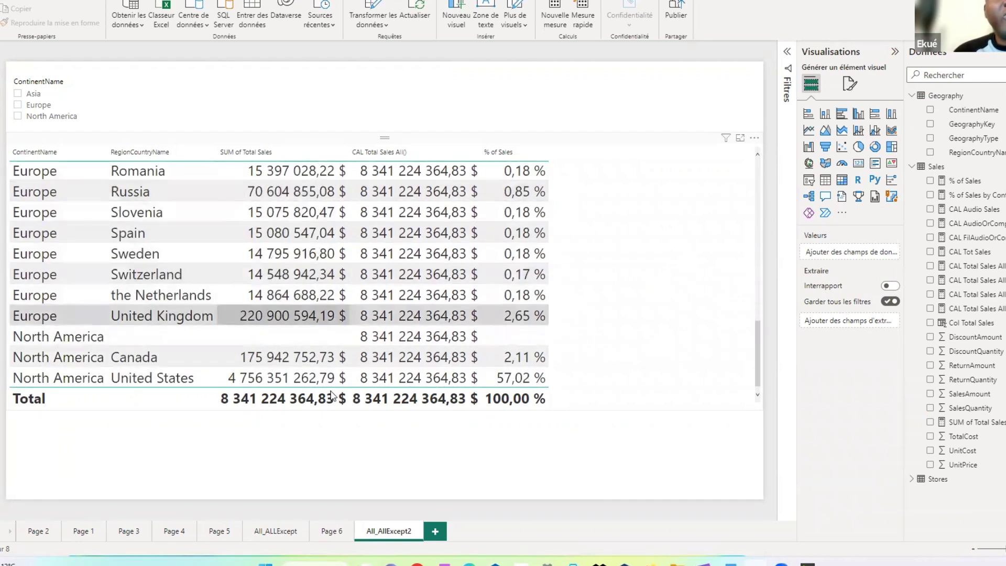
pyautogui.scroll(6, 322, 276)
pyautogui.scroll(2, 341, 291)
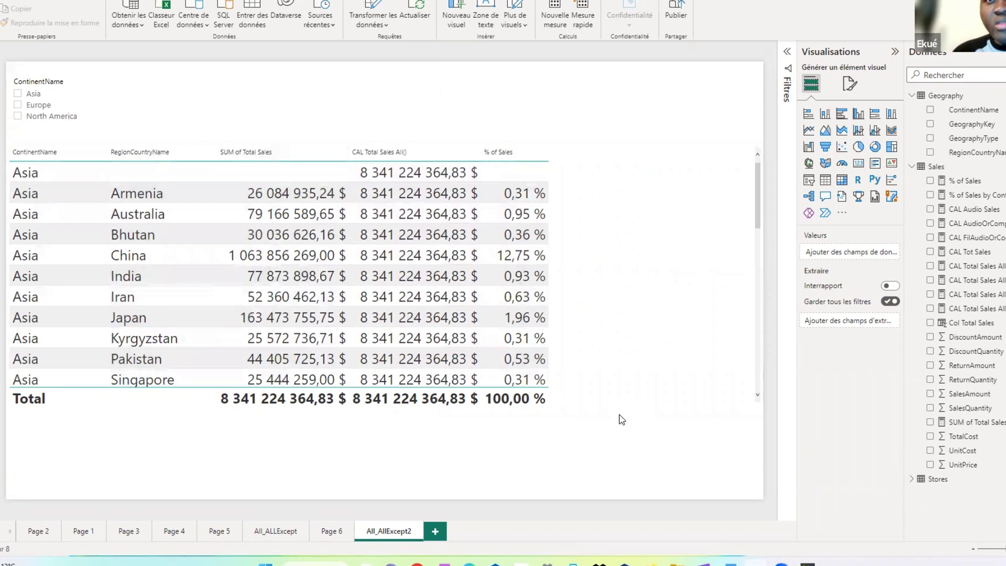
pyautogui.click(619, 354)
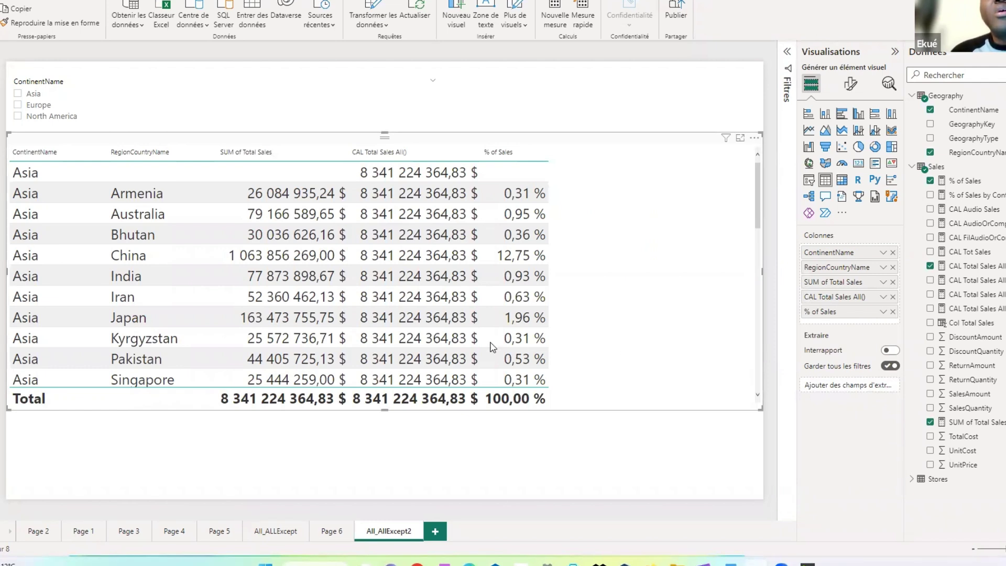
pyautogui.scroll(-1, 569, 295)
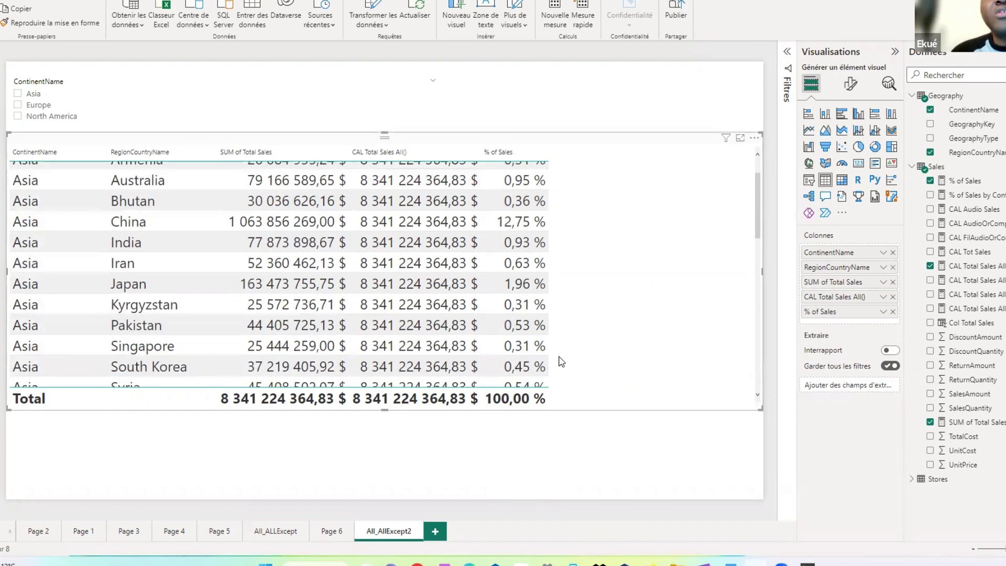
pyautogui.scroll(1, 555, 355)
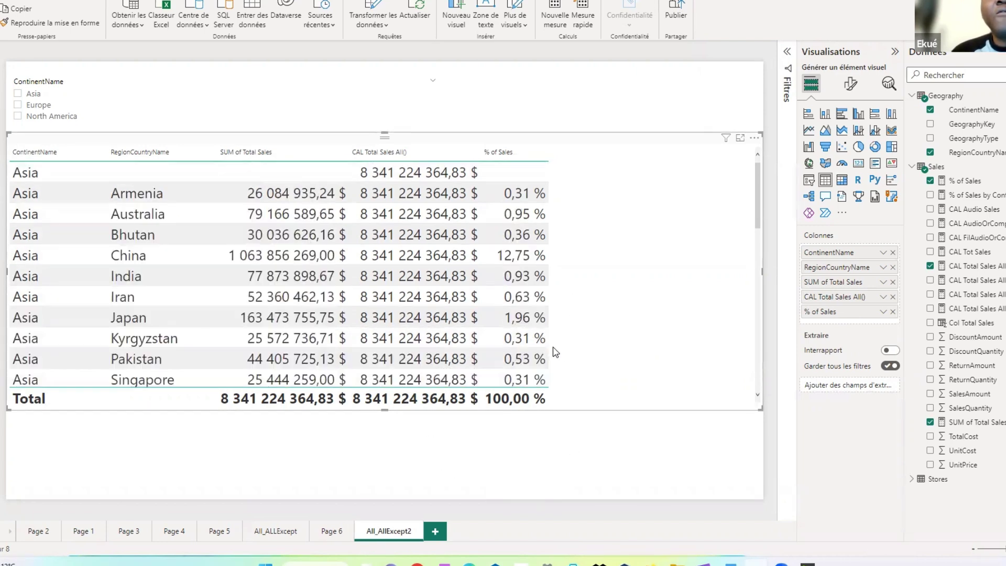
pyautogui.scroll(-2, 551, 289)
pyautogui.scroll(2, 526, 350)
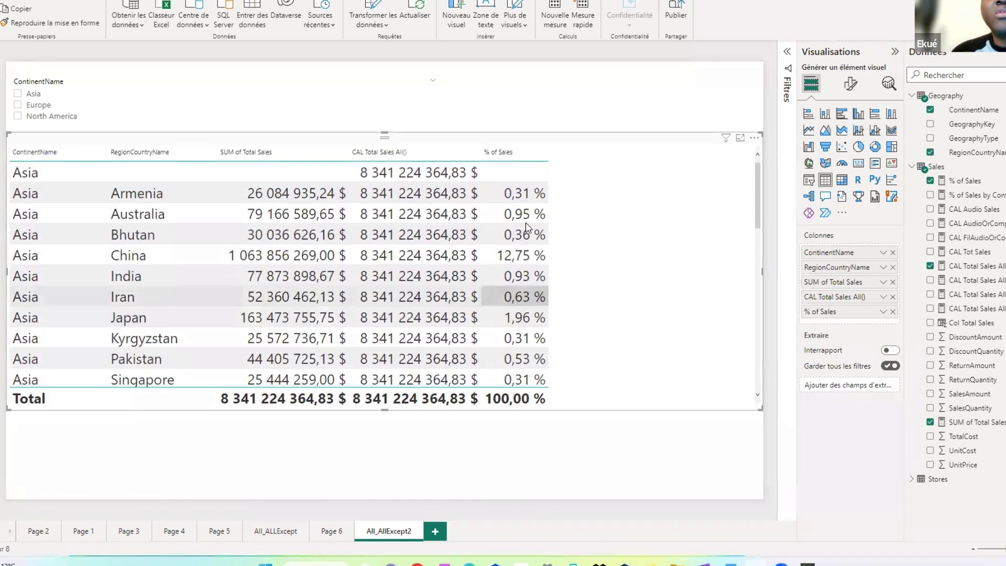
pyautogui.scroll(-3, 536, 236)
pyautogui.scroll(-3, 530, 328)
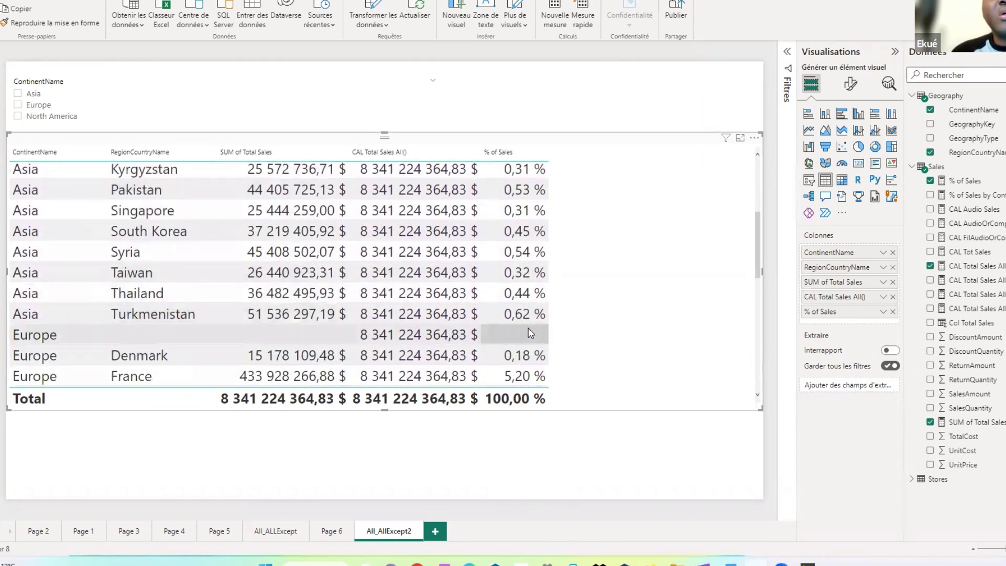
pyautogui.scroll(5, 531, 326)
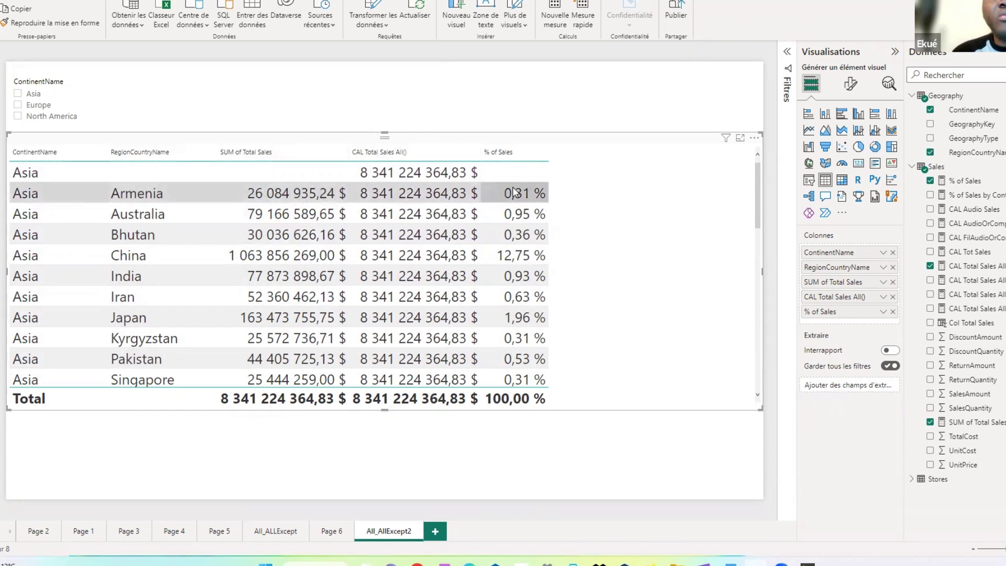
pyautogui.click(142, 197)
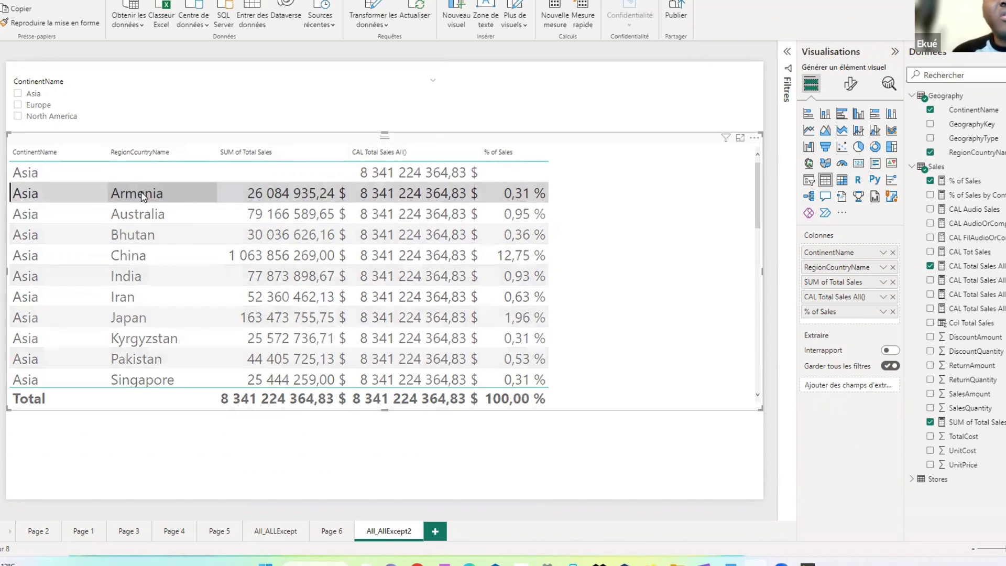
# Switch the ContinentName slicer through Asia and Europe to North America, and shorten the slicer so it ends above the table.
pyautogui.click(19, 94)
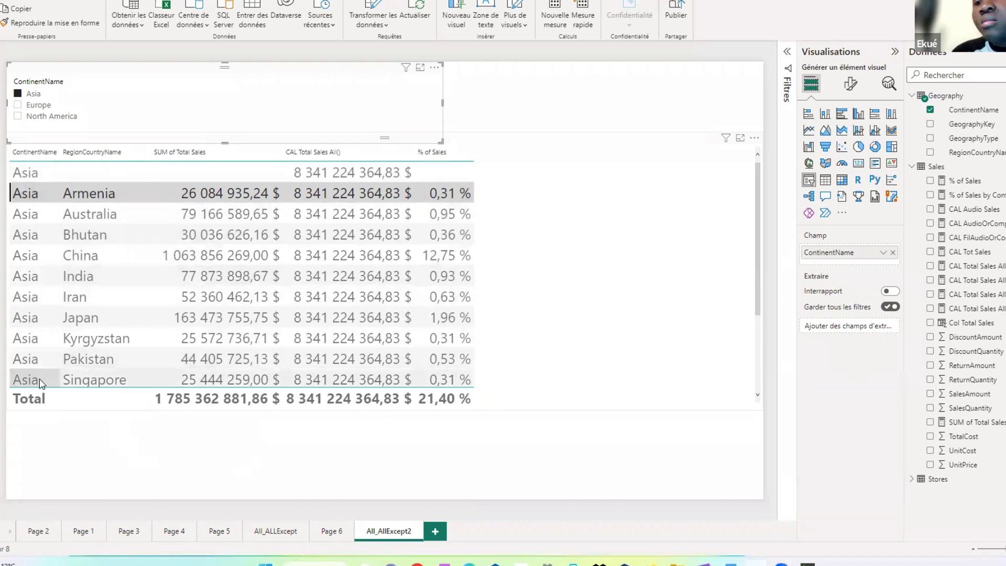
pyautogui.click(17, 106)
pyautogui.scroll(-4, 205, 265)
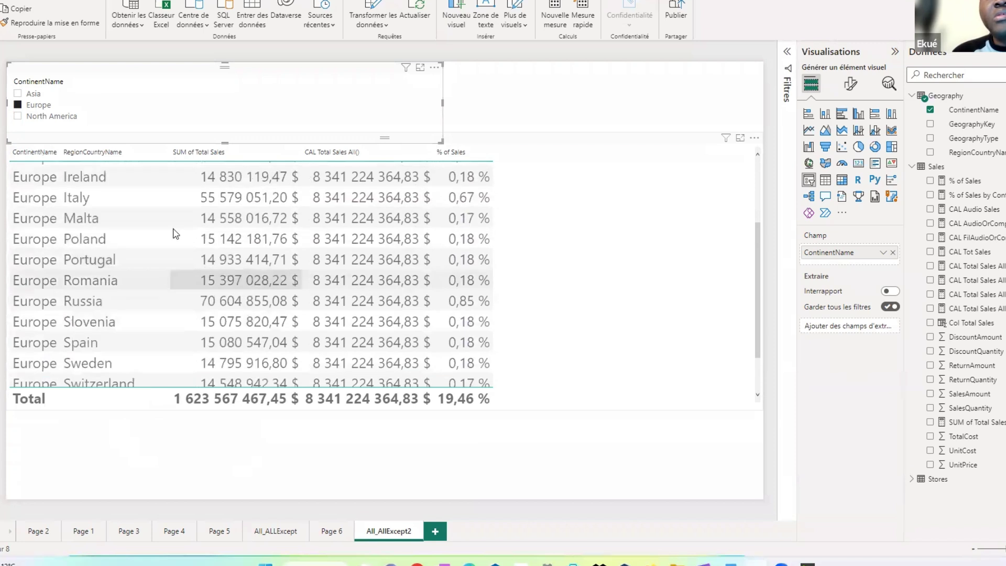
pyautogui.scroll(4, 204, 264)
pyautogui.click(17, 117)
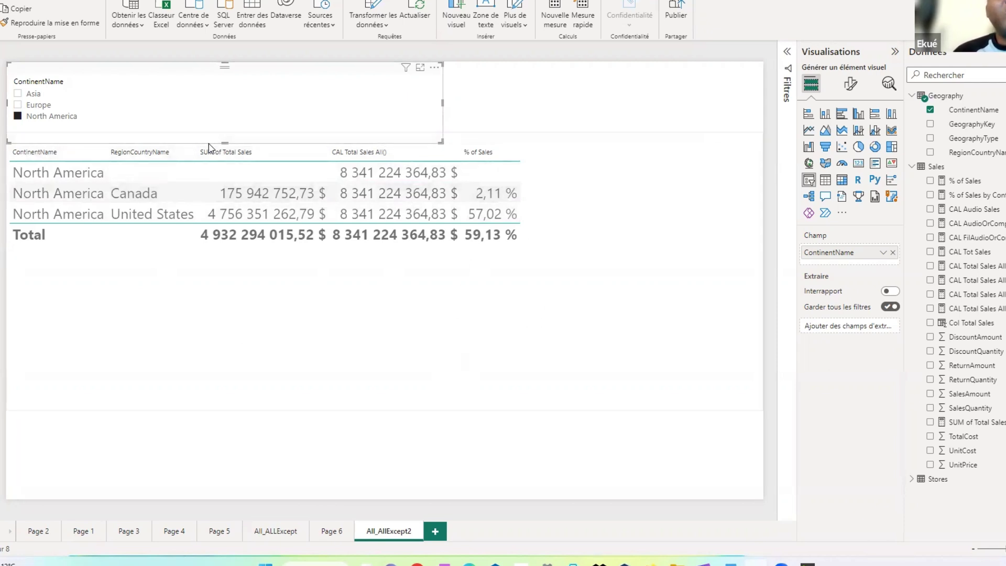
pyautogui.moveTo(229, 119); pyautogui.dragTo(222, 122)
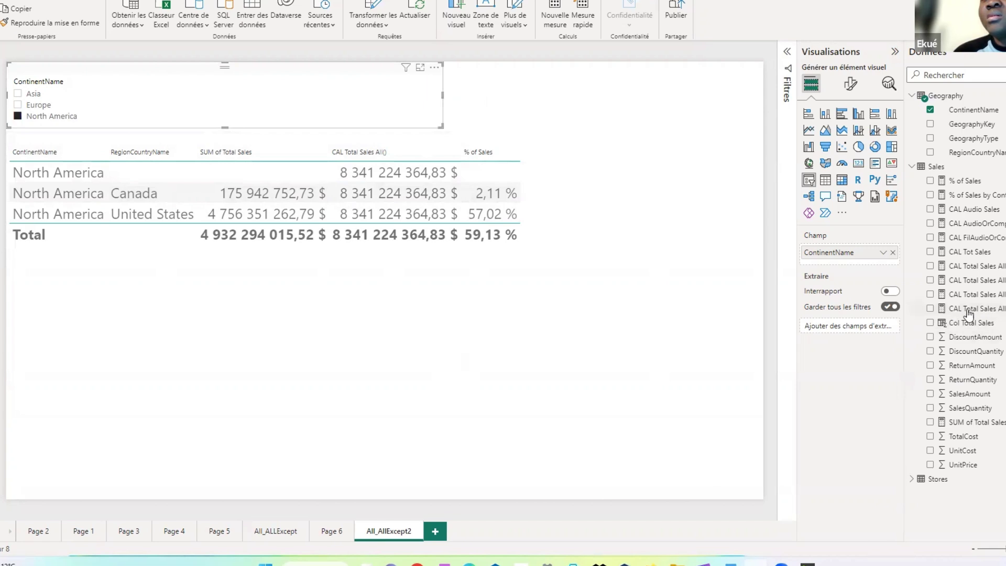
pyautogui.click(678, 431)
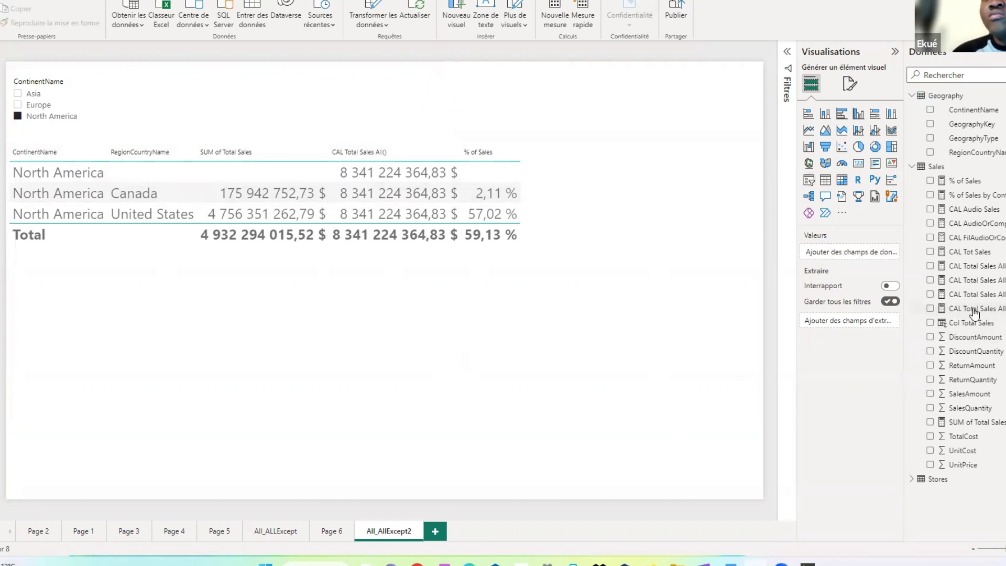
# Examine the formula of the CAL Total Sales AllExcept(continent) measure, highlighting the ALLEXCEPT function, the Geography table and the ContinentName column.
pyautogui.click(972, 310)
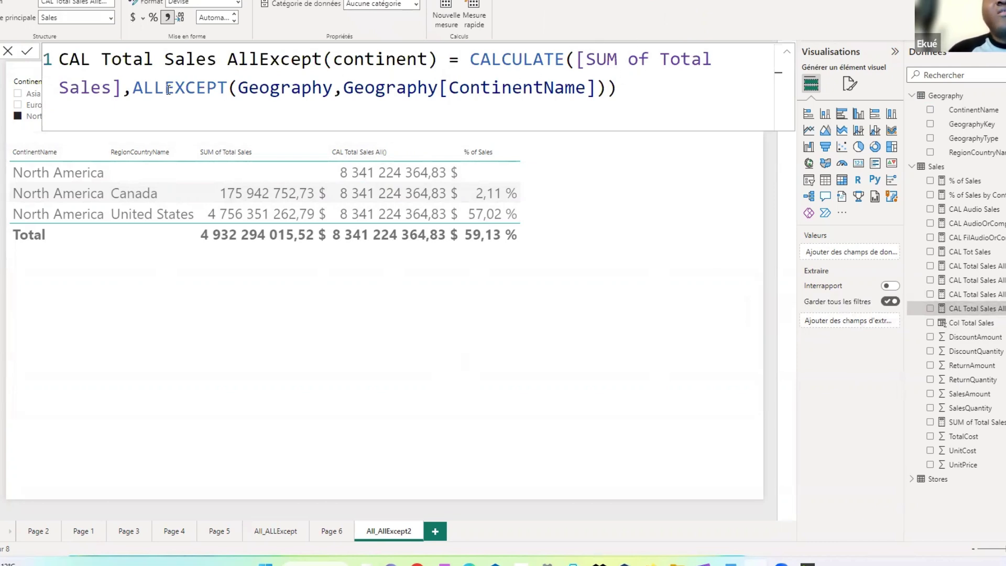
pyautogui.moveTo(229, 87); pyautogui.dragTo(132, 87)
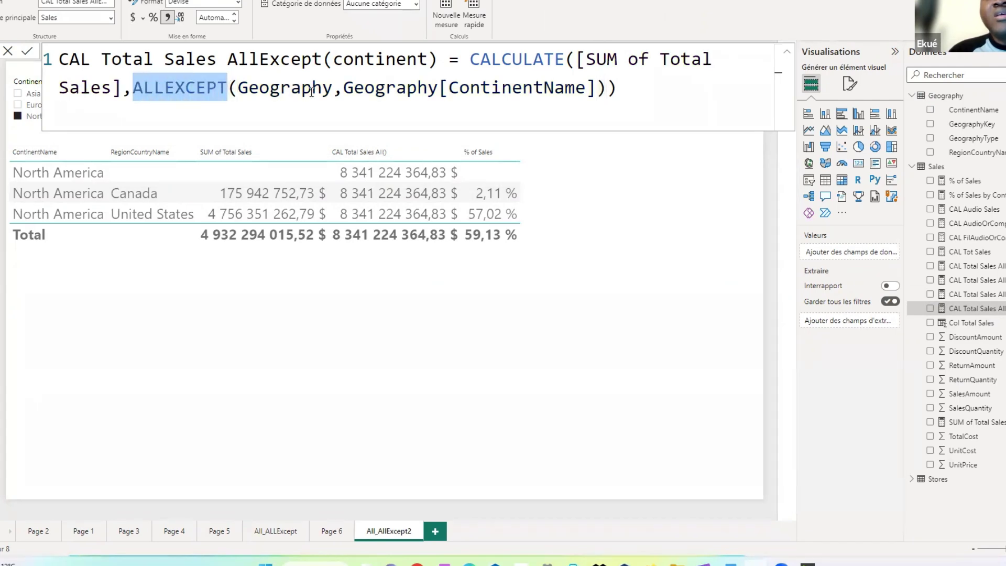
pyautogui.moveTo(333, 88); pyautogui.dragTo(242, 88)
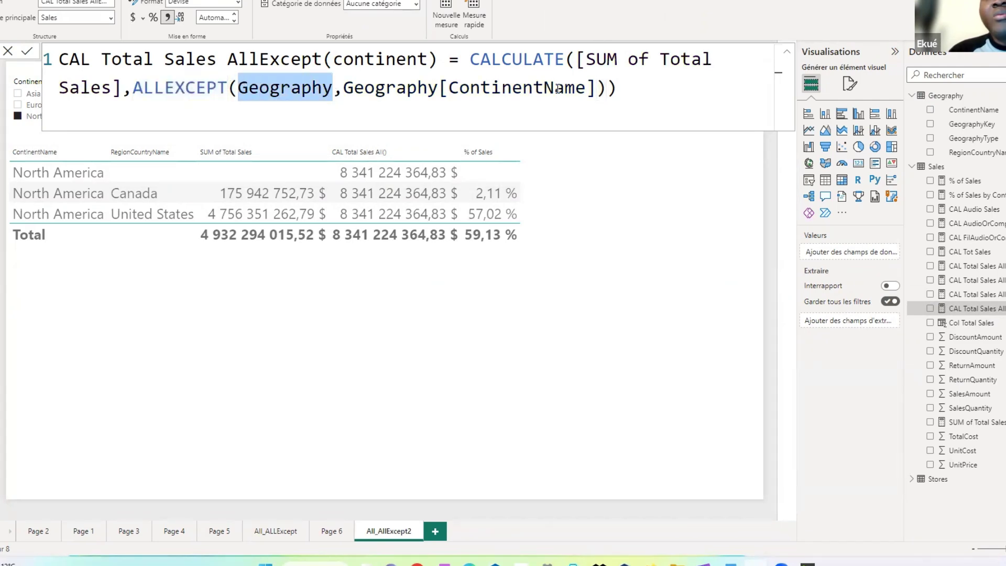
pyautogui.moveTo(596, 87); pyautogui.dragTo(343, 88)
pyautogui.click(626, 91)
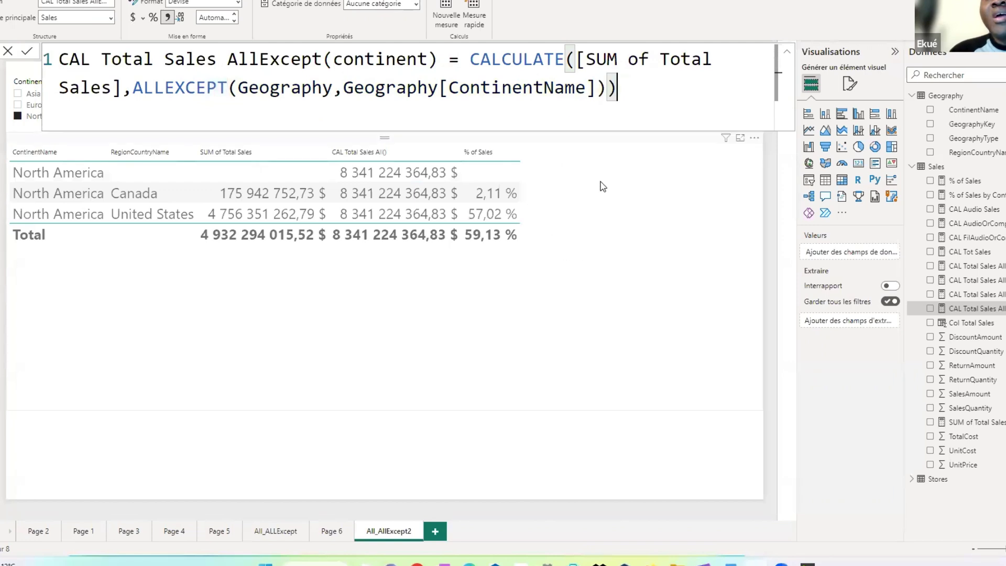
# Add the CAL Total Sales AllExcept(continent) measure to the table as its last column and deselect the visual.
pyautogui.click(565, 195)
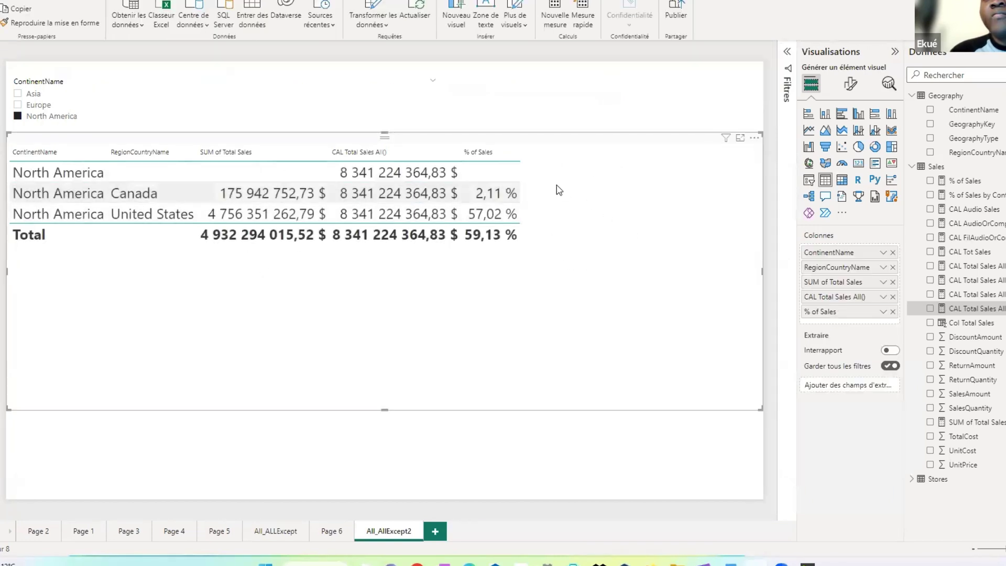
pyautogui.click(998, 309)
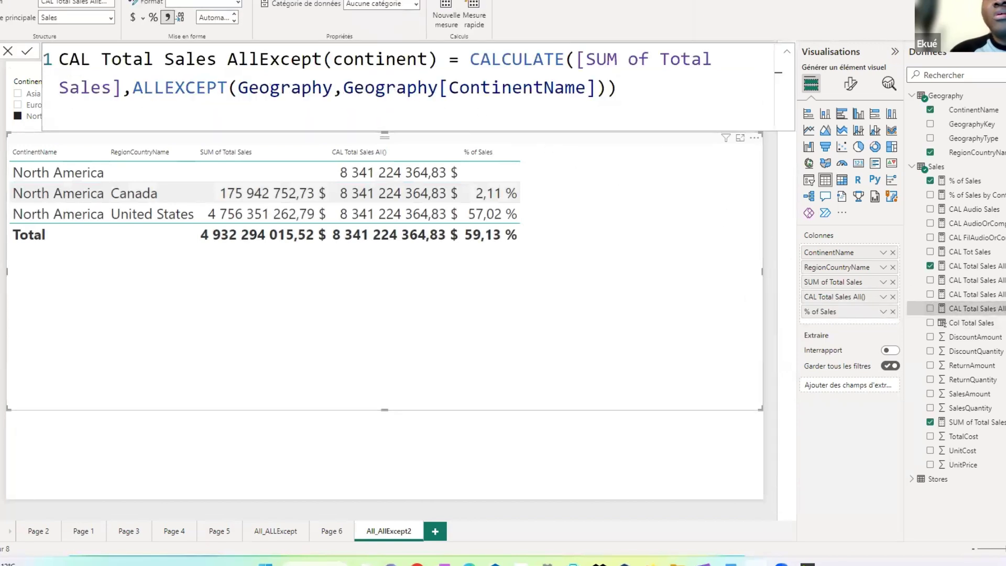
pyautogui.moveTo(979, 309); pyautogui.dragTo(848, 318)
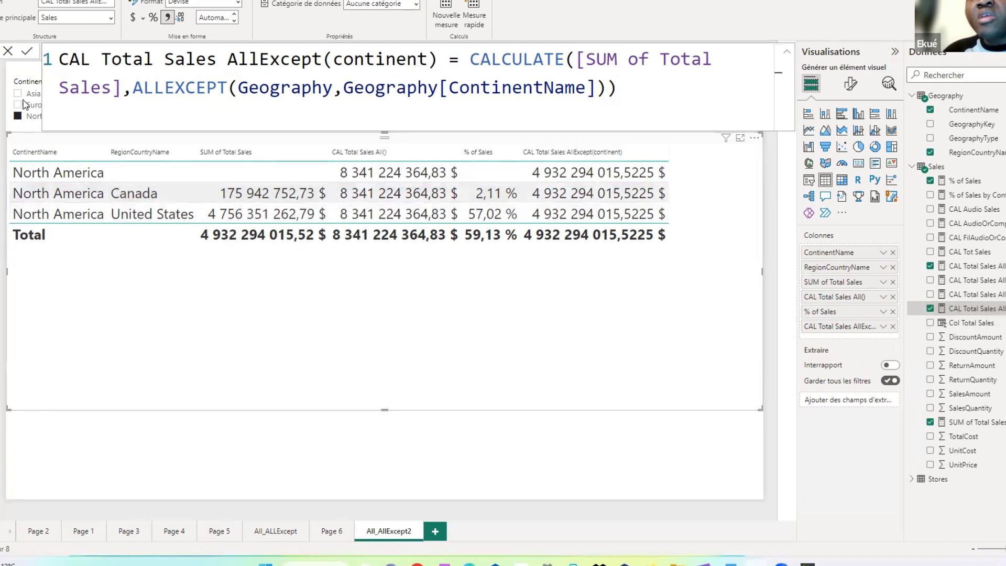
pyautogui.click(507, 433)
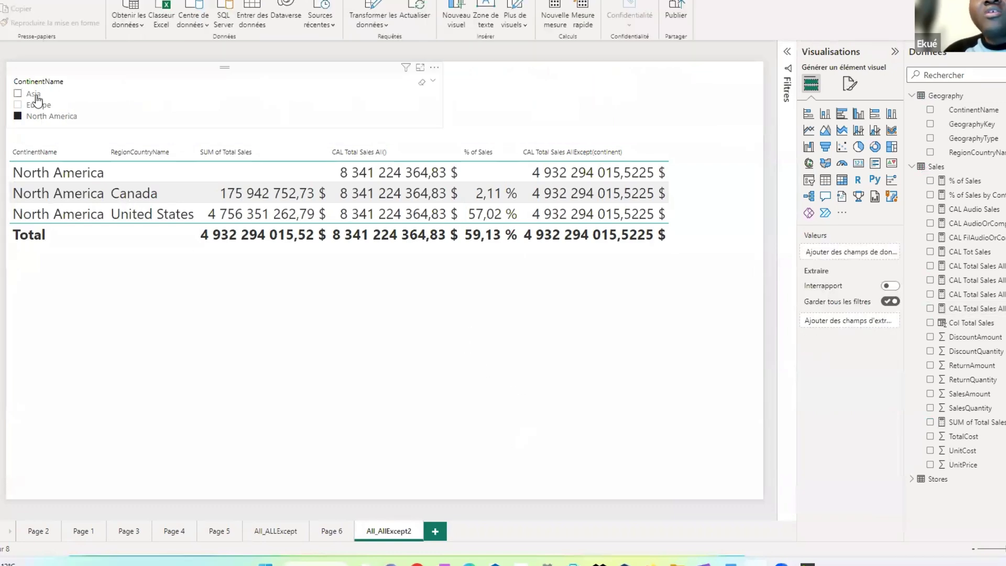
# Filter the table to Asia to check the AllExcept column, and return the slicer to North America.
pyautogui.click(17, 95)
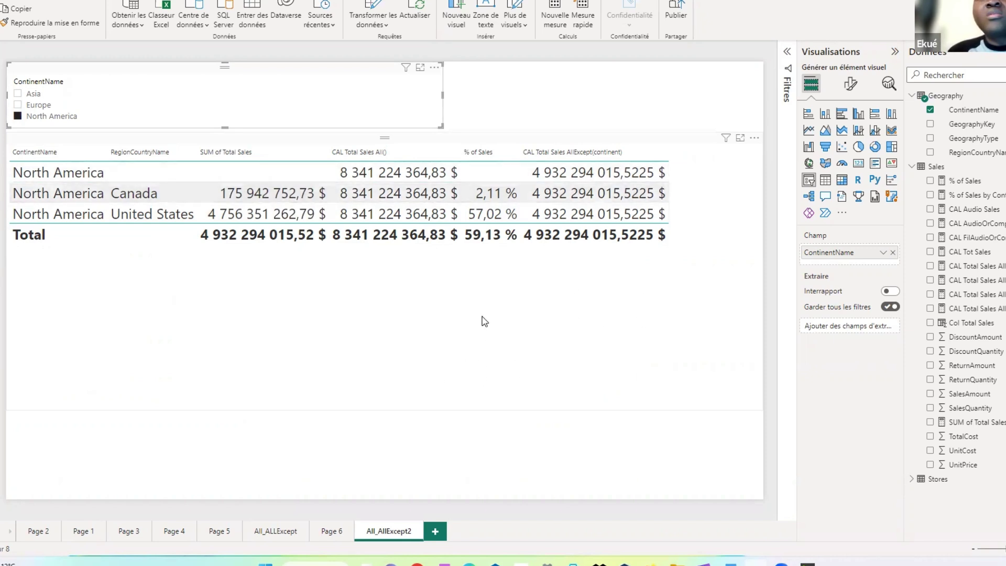
pyautogui.click(490, 314)
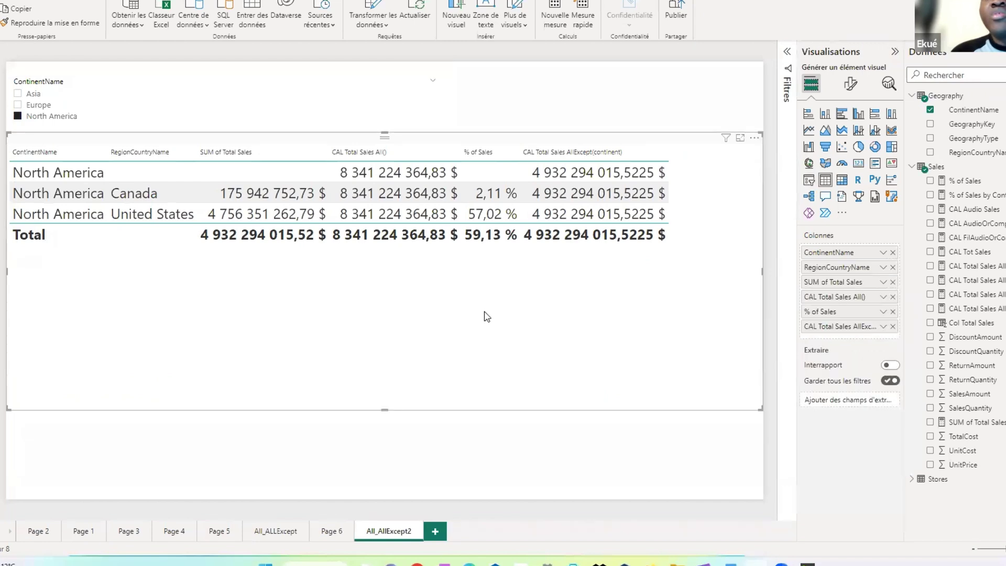
pyautogui.click(631, 100)
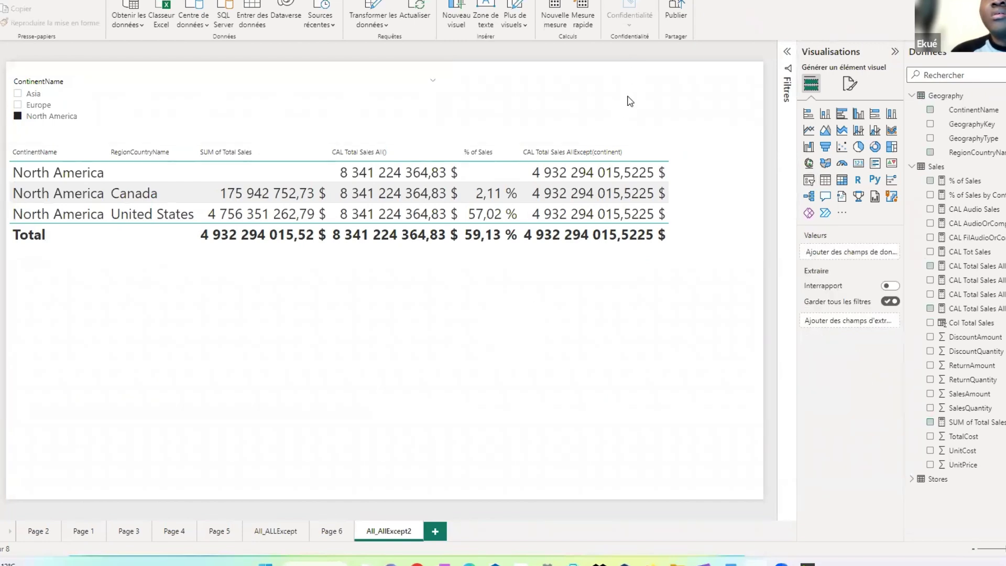
# Examine the % of Sales by Continent formula in enlarged text, highlighting CAL Tot Sales and its divisor CAL Total Sales AllExcept(continent).
pyautogui.click(976, 197)
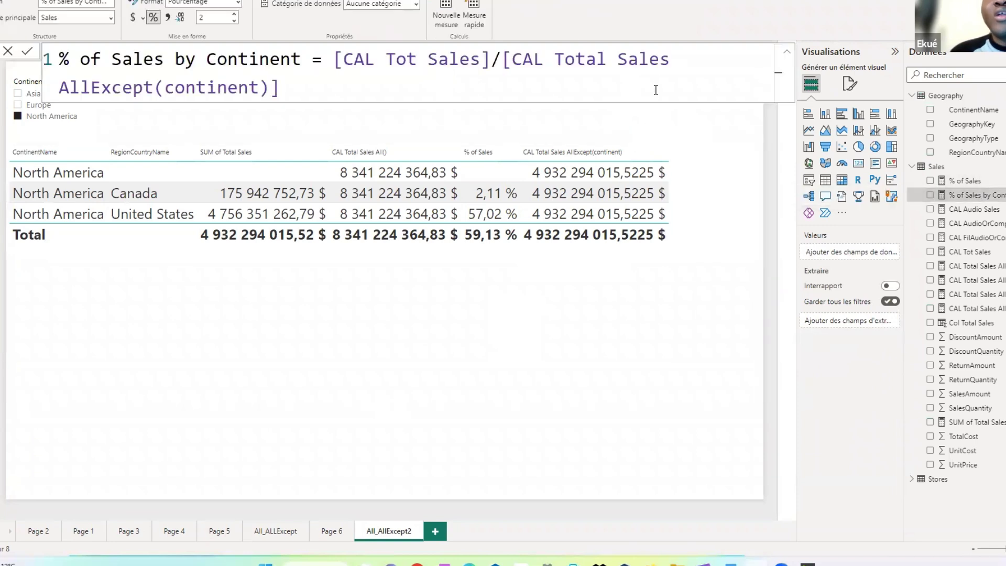
pyautogui.scroll(-1, 656, 85)
pyautogui.scroll(-3, 661, 78)
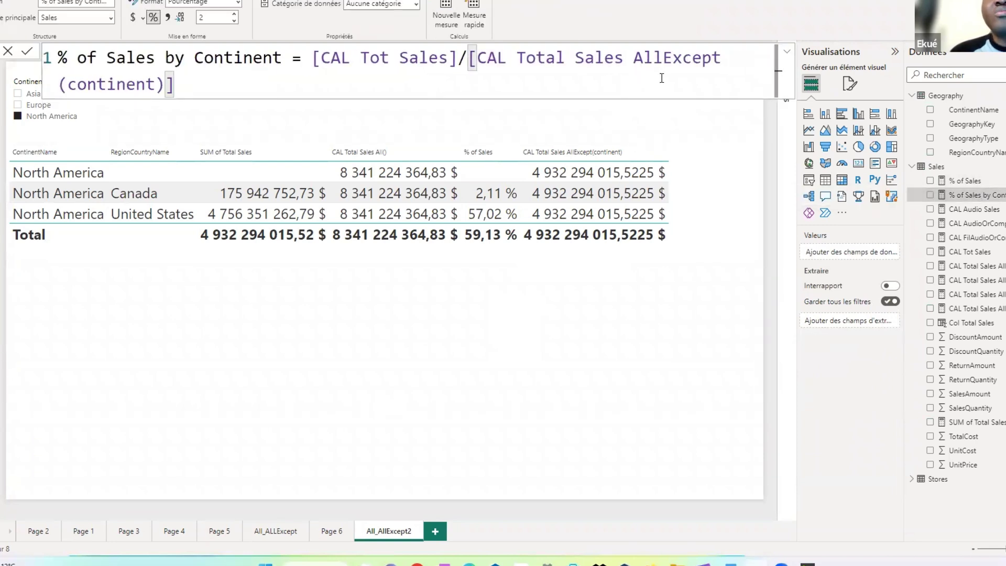
pyautogui.scroll(-1, 662, 77)
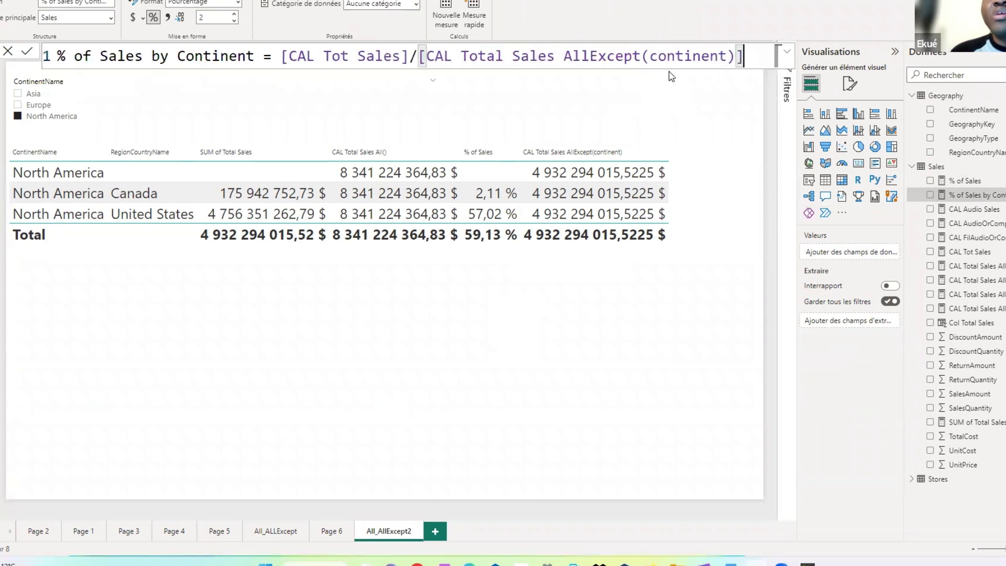
pyautogui.scroll(3, 666, 84)
pyautogui.scroll(1, 670, 92)
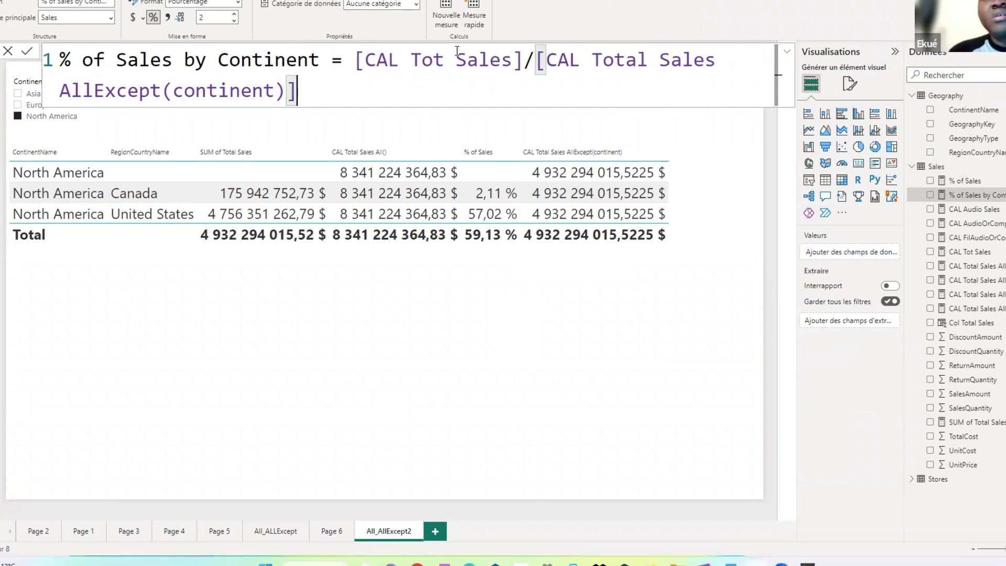
pyautogui.moveTo(521, 58); pyautogui.dragTo(357, 46)
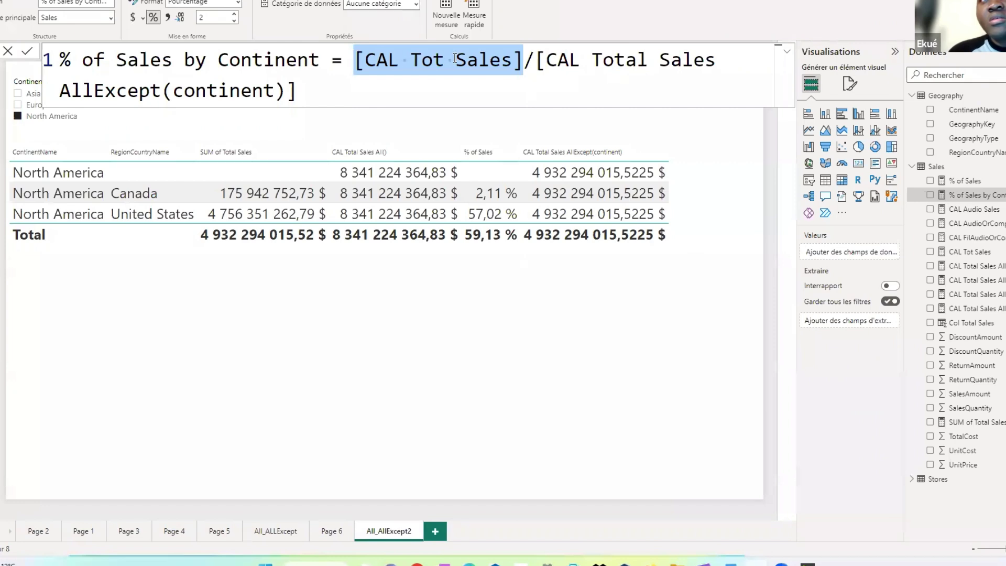
pyautogui.moveTo(539, 60); pyautogui.dragTo(308, 92)
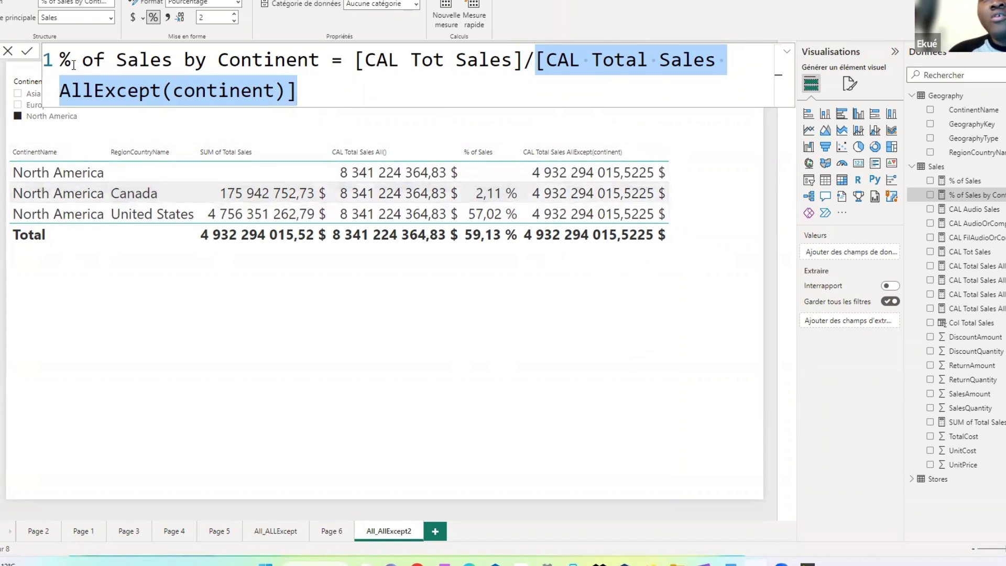
# Add the % of Sales by Continent measure to the table as its last column.
pyautogui.click(707, 227)
pyautogui.moveTo(973, 196); pyautogui.dragTo(862, 338)
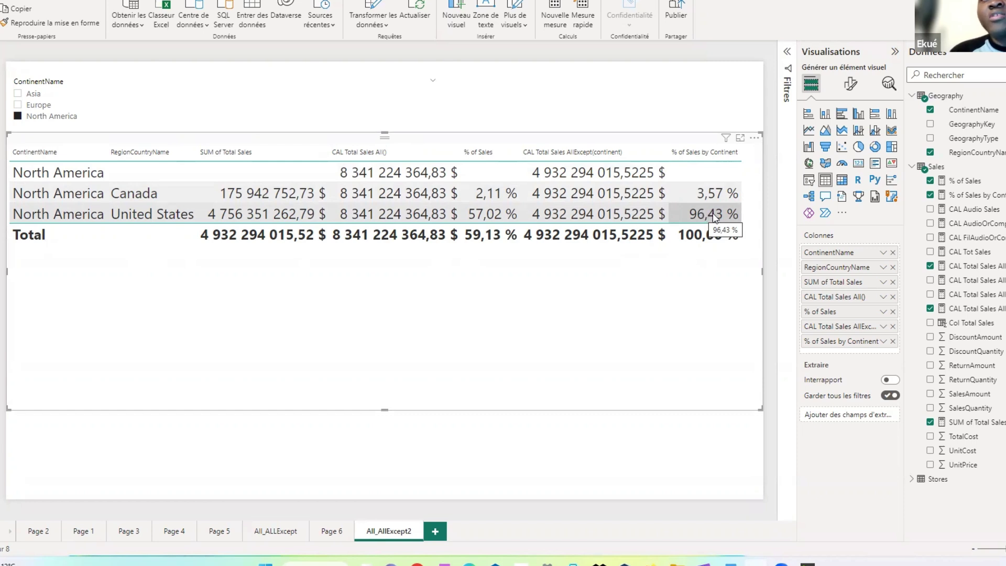
# Filter the table to Asia and then to Europe to compare the countries' shares within each continent, and deselect the slicer.
pyautogui.click(20, 95)
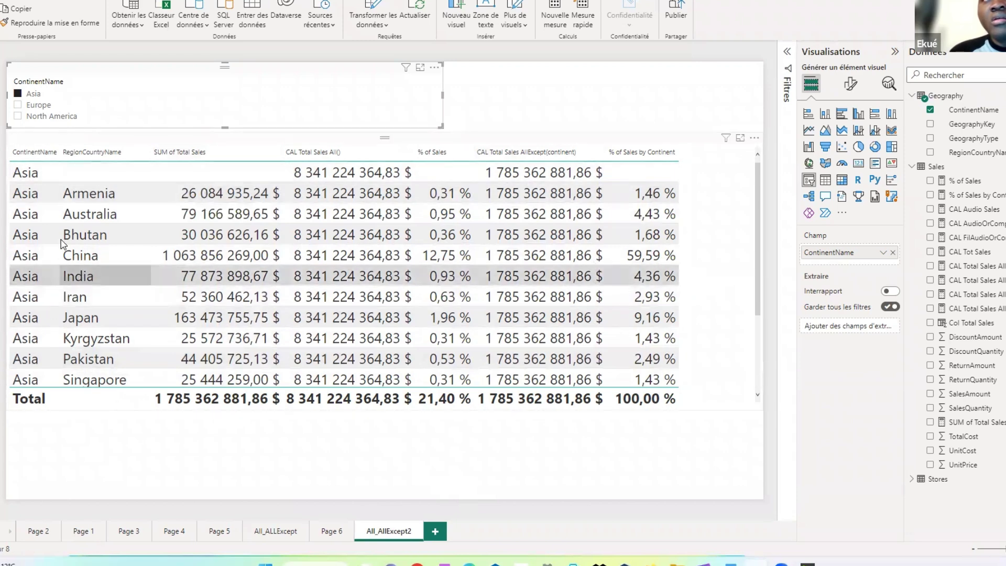
pyautogui.click(18, 105)
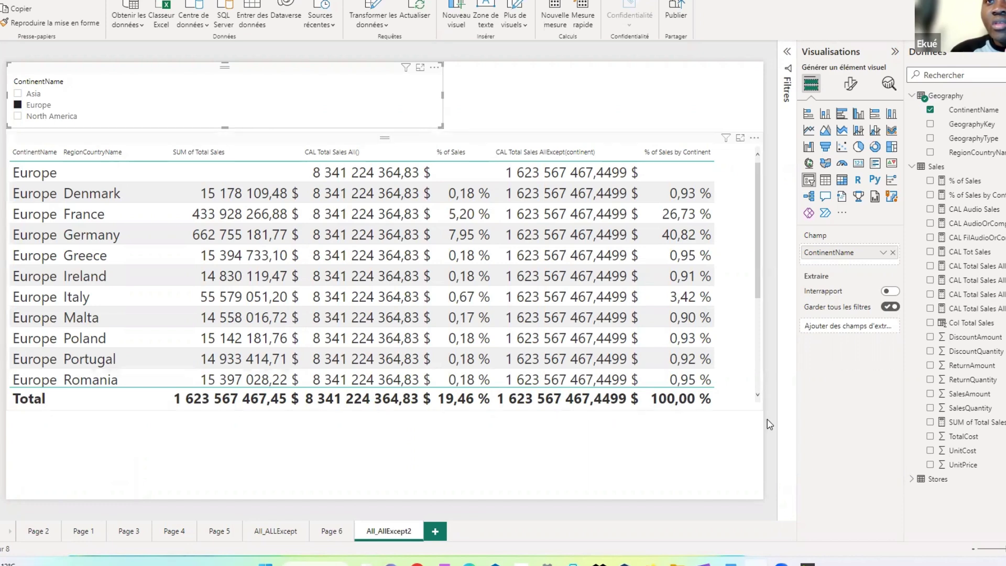
pyautogui.click(743, 454)
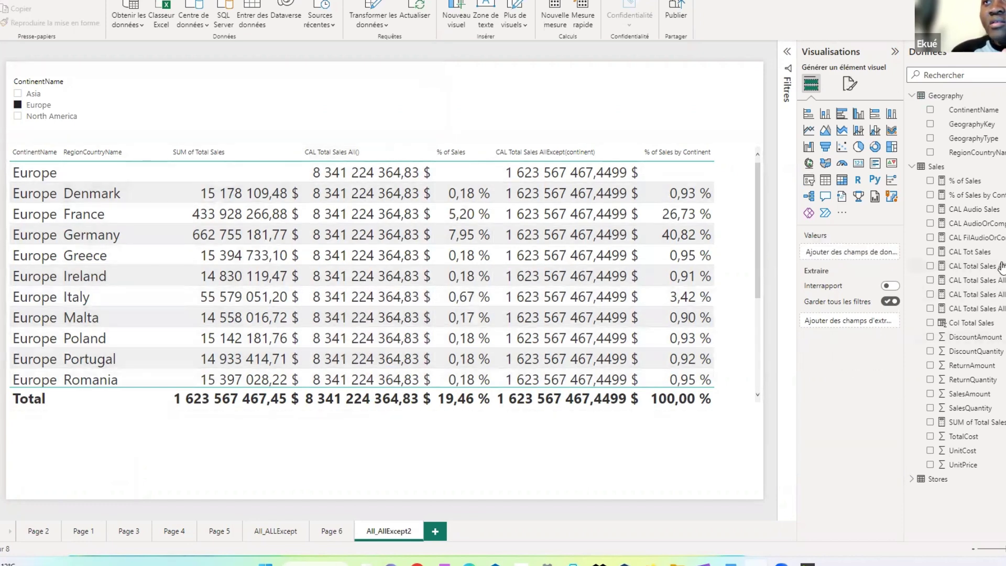
# Compare the CAL Total Sales All() and CAL Total Sales AllExcept(continent) formulas, highlighting ALL() and Geography[ContinentName] respectively, and exit the formula view without changes.
pyautogui.click(985, 265)
pyautogui.moveTo(738, 61); pyautogui.dragTo(686, 60)
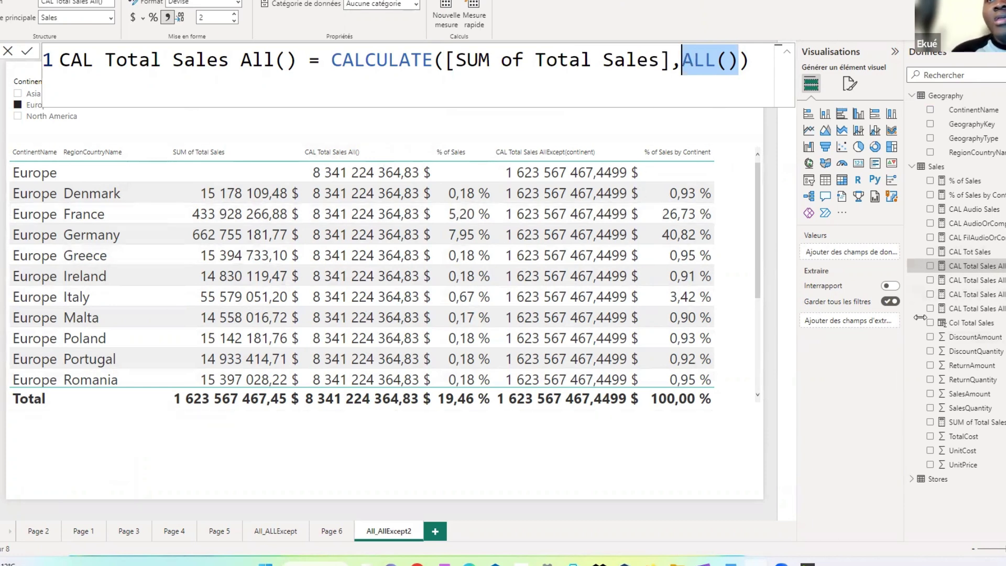
pyautogui.click(991, 309)
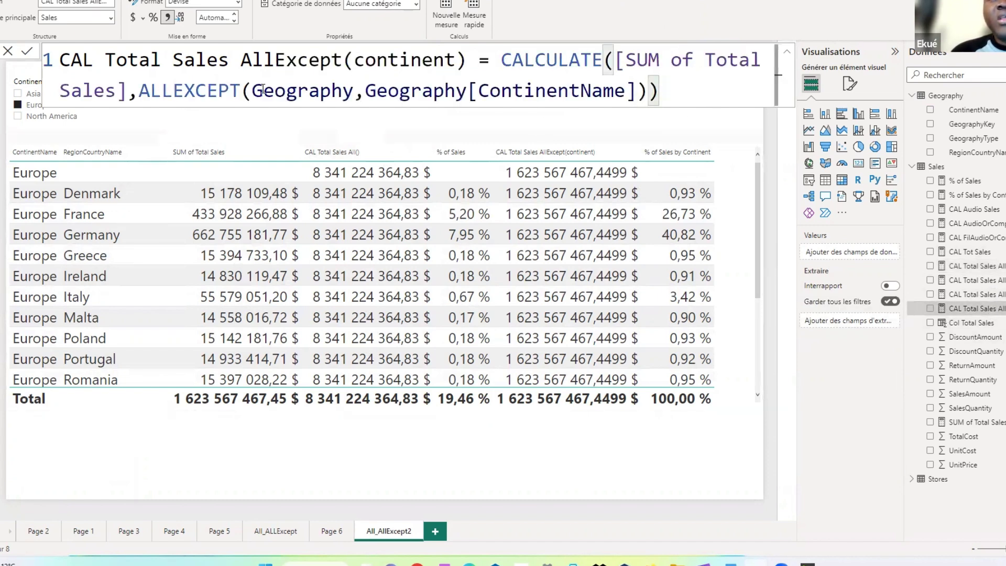
pyautogui.moveTo(637, 95); pyautogui.dragTo(365, 84)
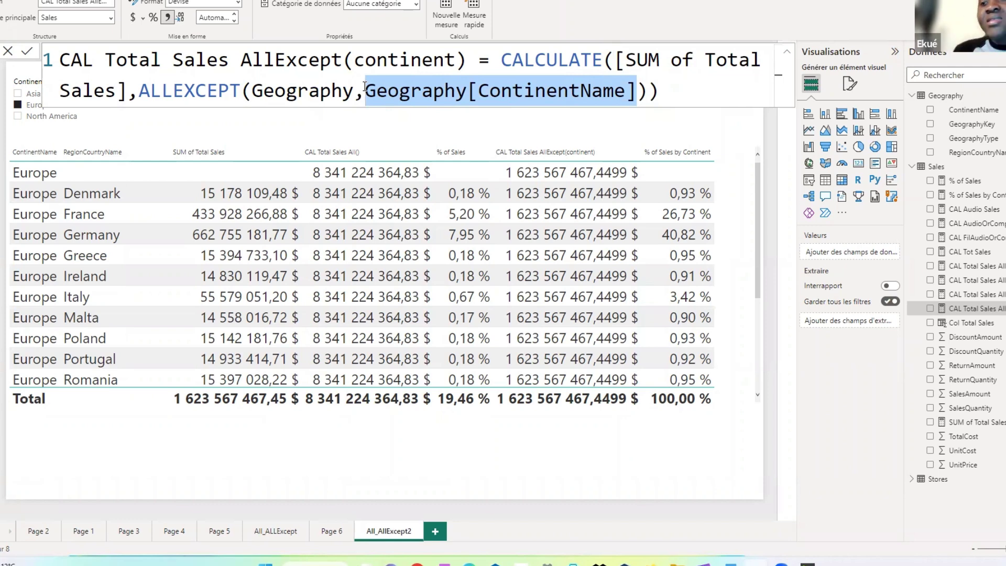
pyautogui.click(662, 461)
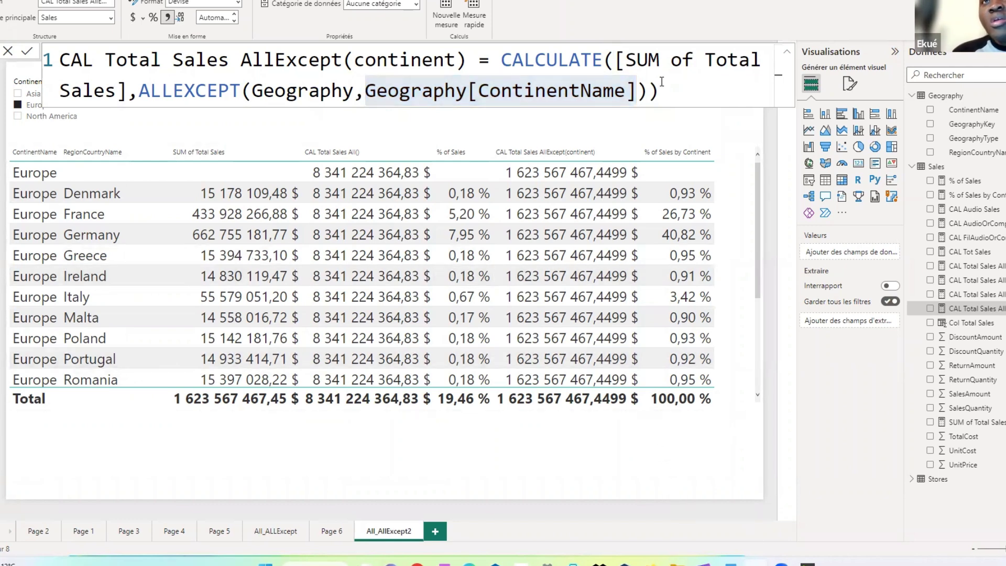
pyautogui.click(672, 95)
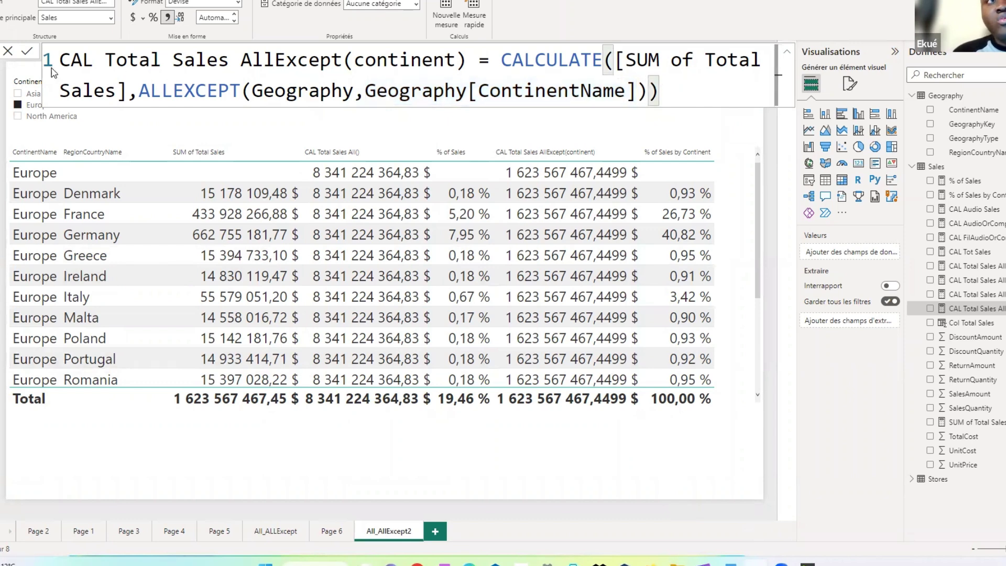
pyautogui.click(7, 52)
pyautogui.click(580, 442)
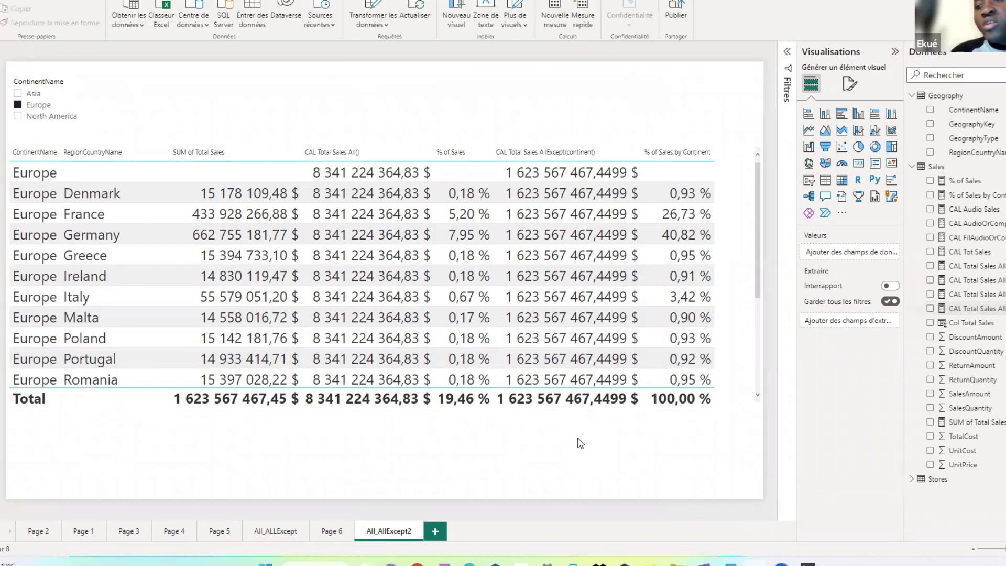